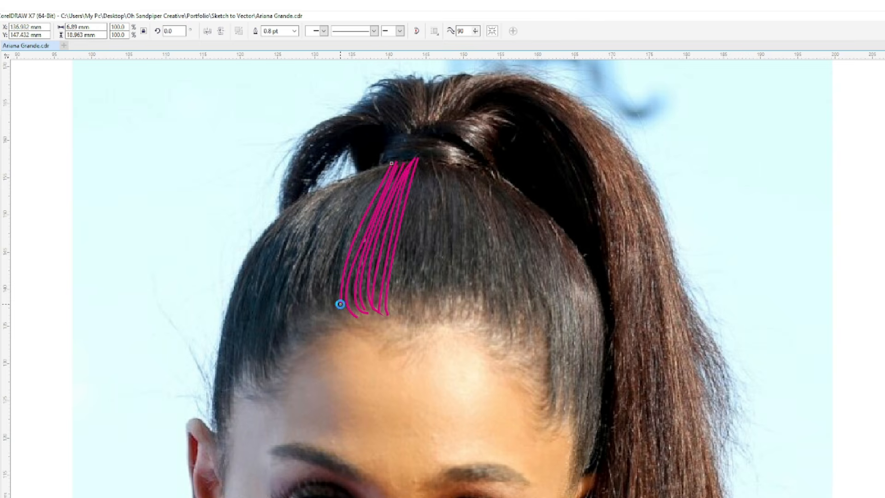
- Draw magenta freehand strands from the ponytail base to the hairline, continuing leftward from the existing strands above the forehead
mouse_move(369, 198)
left_mouse_down()
mouse_move(337, 286)
mouse_move(355, 321)
left_mouse_up()
left_click_drag(380, 166, 333, 323)
mouse_move(371, 175)
left_mouse_down()
mouse_move(345, 226)
mouse_move(322, 315)
left_mouse_up()
mouse_move(348, 204)
left_mouse_down()
mouse_move(323, 264)
mouse_move(317, 321)
left_mouse_up()
mouse_move(358, 172)
left_mouse_down()
mouse_move(322, 243)
mouse_move(307, 324)
left_mouse_up()
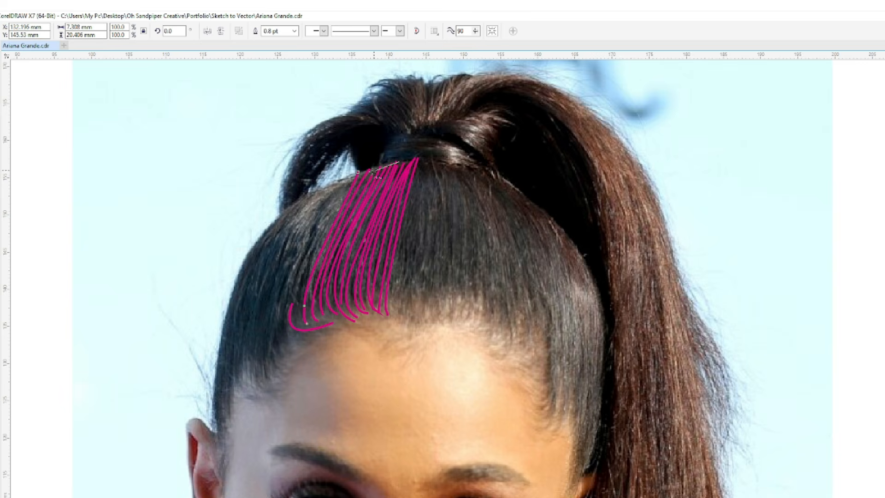
- Trace the hair's left outer contour down to the ear and add strands curving from the crown toward the left temple
left_click_drag(249, 261, 222, 339)
left_click_drag(217, 420, 221, 433)
mouse_move(352, 179)
left_mouse_down()
mouse_move(322, 223)
mouse_move(301, 282)
mouse_move(332, 200)
mouse_move(303, 246)
mouse_move(288, 299)
mouse_move(309, 336)
left_mouse_up()
mouse_move(325, 212)
left_mouse_down()
mouse_move(289, 257)
mouse_move(281, 342)
left_mouse_up()
mouse_move(304, 229)
left_mouse_down()
mouse_move(281, 299)
mouse_move(280, 357)
left_mouse_up()
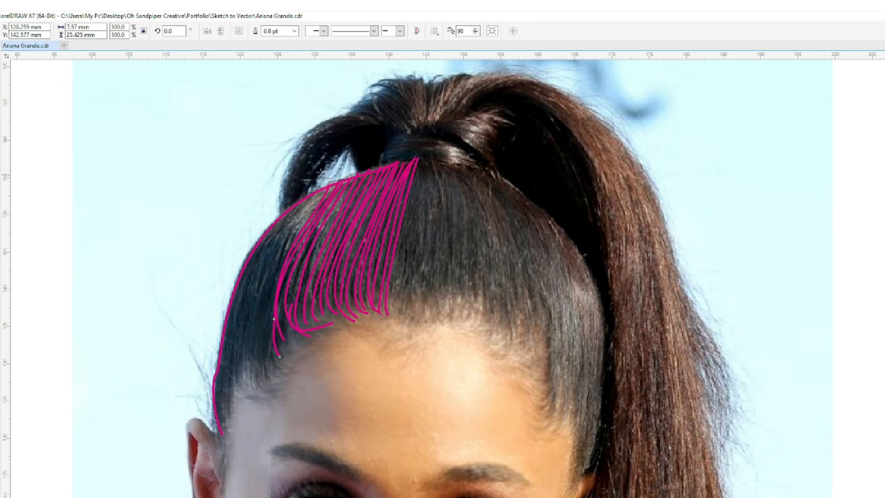
mouse_move(325, 184)
left_mouse_down()
mouse_move(275, 318)
mouse_move(279, 364)
left_mouse_up()
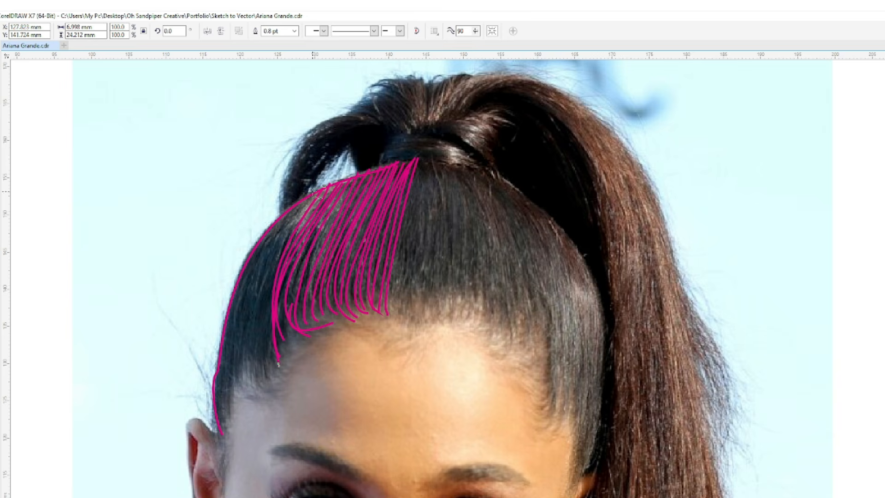
mouse_move(279, 265)
left_mouse_down()
mouse_move(267, 325)
mouse_move(287, 379)
left_mouse_up()
left_click_drag(277, 257, 266, 365)
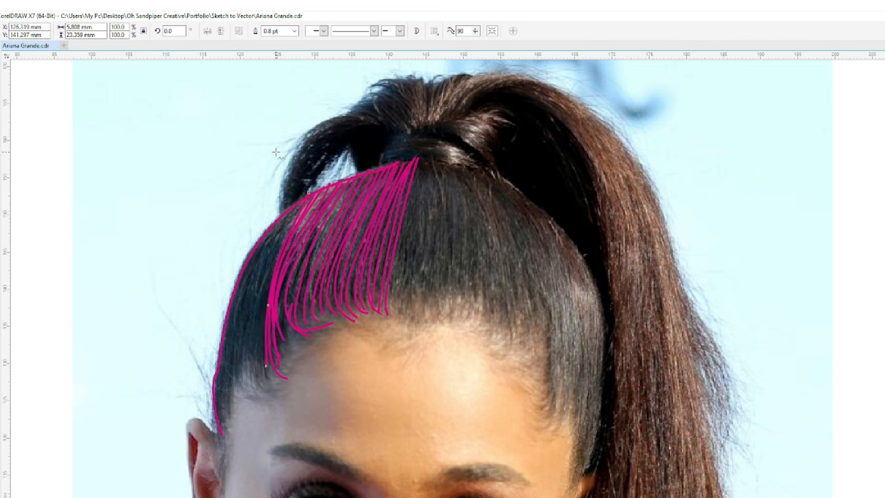
- Draw curved strands from the upper-left contour to the left temple and fill gaps among the neighbouring forehead strands
mouse_move(276, 255)
left_mouse_down()
mouse_move(258, 357)
mouse_move(265, 381)
left_mouse_up()
mouse_move(295, 204)
left_mouse_down()
mouse_move(250, 325)
mouse_move(265, 381)
left_mouse_up()
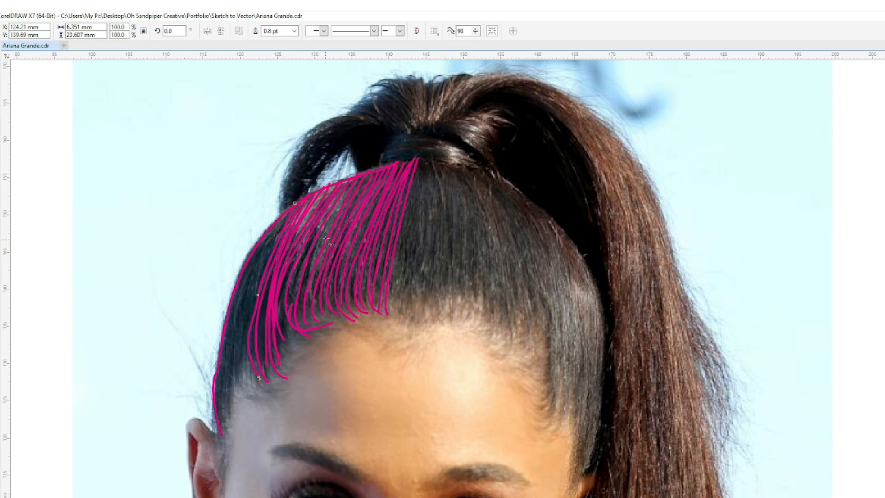
mouse_move(295, 203)
left_mouse_down()
mouse_move(283, 223)
mouse_move(262, 268)
mouse_move(247, 322)
mouse_move(252, 385)
left_mouse_up()
mouse_move(315, 190)
left_mouse_down()
mouse_move(283, 233)
mouse_move(256, 277)
mouse_move(242, 330)
mouse_move(251, 389)
left_mouse_up()
mouse_move(323, 192)
left_mouse_down()
mouse_move(250, 276)
mouse_move(239, 324)
mouse_move(241, 392)
left_mouse_up()
mouse_move(382, 173)
left_mouse_down()
mouse_move(315, 246)
mouse_move(290, 339)
left_mouse_up()
mouse_move(341, 209)
left_mouse_down()
mouse_move(291, 300)
mouse_move(285, 353)
left_mouse_up()
- Fill the outermost left side of the head with strands running down to the sideburn beside the left ear
mouse_move(282, 222)
left_mouse_down()
mouse_move(259, 251)
mouse_move(229, 341)
mouse_move(237, 397)
left_mouse_up()
mouse_move(269, 245)
left_mouse_down()
mouse_move(245, 283)
mouse_move(226, 381)
left_mouse_up()
left_click_drag(276, 221, 247, 274)
left_click_drag(226, 330, 219, 381)
mouse_move(218, 376)
left_mouse_down()
mouse_move(231, 425)
mouse_move(219, 493)
left_mouse_up()
left_click_drag(221, 440, 221, 449)
- Draw near-vertical strands from the ponytail base to the hairline across the centre of the forehead
mouse_move(420, 162)
left_mouse_down()
mouse_move(389, 304)
mouse_move(411, 221)
mouse_move(391, 314)
mouse_move(429, 184)
mouse_move(401, 323)
left_mouse_up()
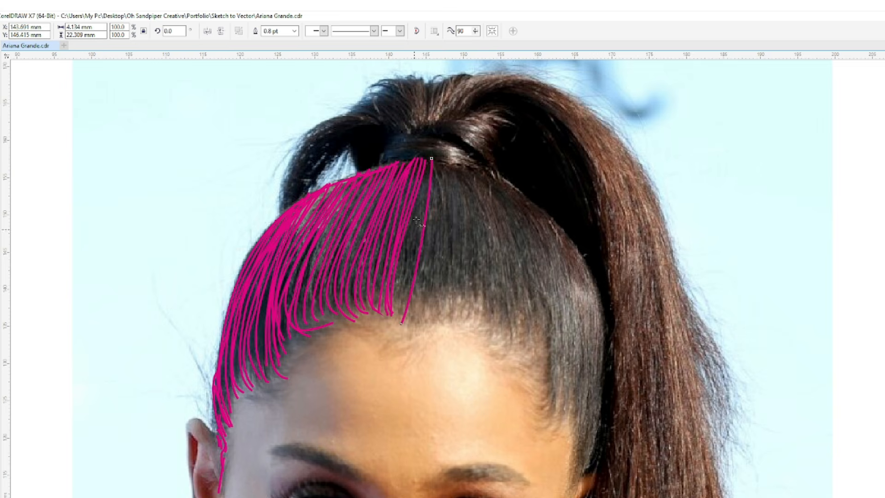
left_click_drag(424, 190, 398, 319)
left_click_drag(426, 157, 396, 315)
mouse_move(435, 160)
left_mouse_down()
mouse_move(422, 277)
mouse_move(434, 246)
mouse_move(411, 330)
left_mouse_up()
mouse_move(445, 161)
left_mouse_down()
mouse_move(427, 323)
mouse_move(451, 225)
mouse_move(445, 322)
left_mouse_up()
mouse_move(455, 164)
left_mouse_down()
mouse_move(463, 258)
mouse_move(455, 320)
mouse_move(459, 181)
mouse_move(463, 320)
left_mouse_up()
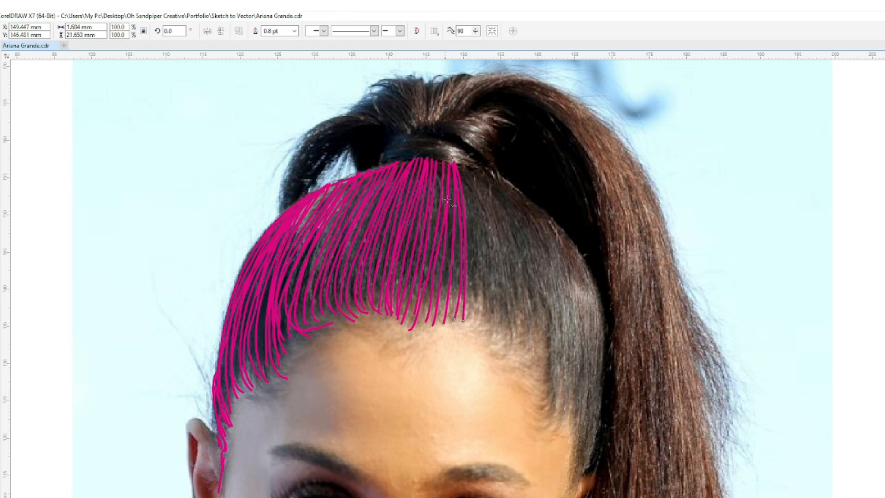
left_click_drag(468, 204, 472, 318)
left_click_drag(459, 164, 473, 225)
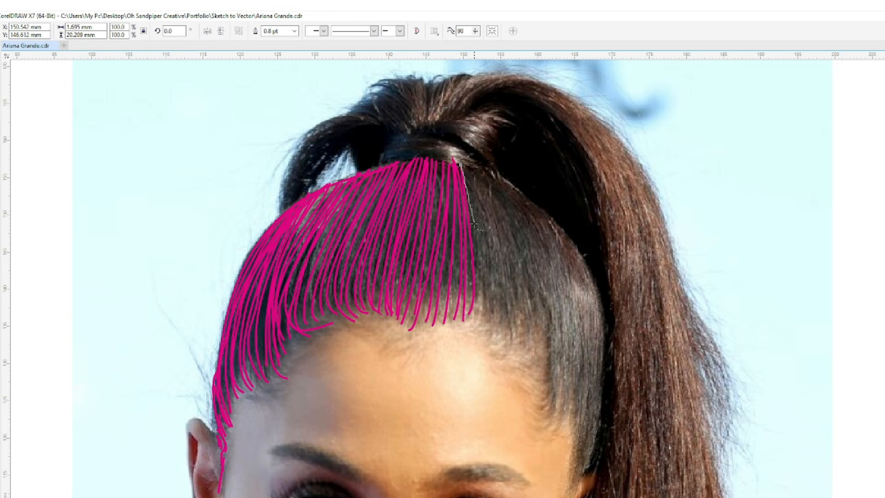
left_click_drag(483, 295, 478, 318)
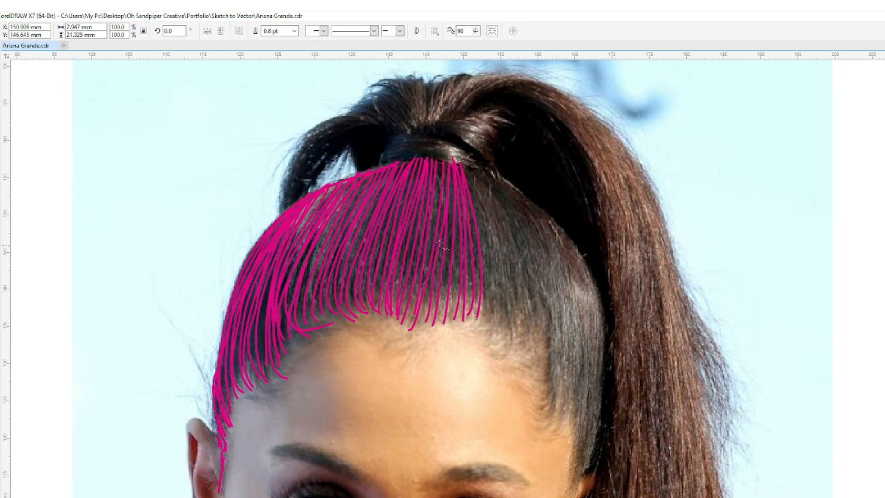
- Draw strands fanning from the ponytail base to the hairline on the right half of the forehead
mouse_move(466, 163)
left_mouse_down()
mouse_move(488, 247)
mouse_move(493, 335)
left_mouse_up()
mouse_move(460, 177)
left_mouse_down()
mouse_move(488, 258)
mouse_move(492, 322)
left_mouse_up()
mouse_move(465, 161)
left_mouse_down()
mouse_move(494, 233)
mouse_move(507, 333)
left_mouse_up()
left_click_drag(465, 159, 503, 253)
left_click_drag(508, 346, 508, 346)
mouse_move(473, 165)
left_mouse_down()
mouse_move(521, 286)
mouse_move(510, 314)
mouse_move(479, 169)
mouse_move(519, 268)
mouse_move(520, 305)
left_mouse_up()
mouse_move(475, 169)
left_mouse_down()
mouse_move(507, 218)
mouse_move(536, 342)
left_mouse_up()
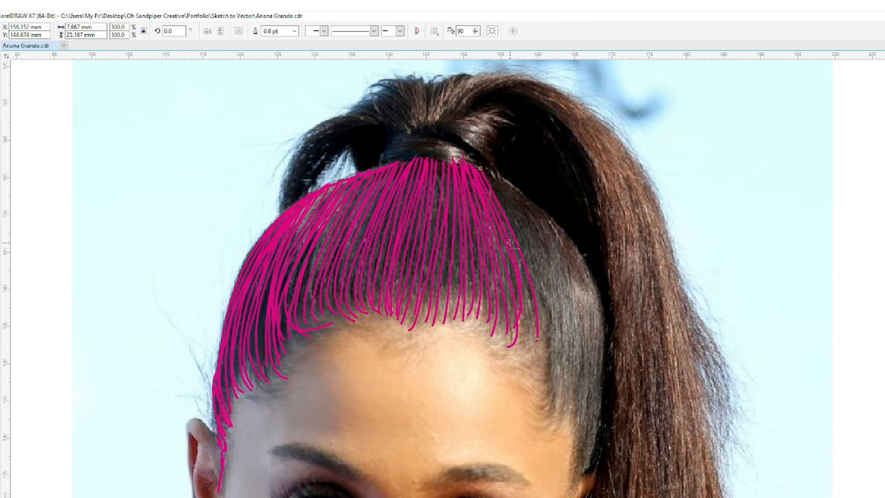
mouse_move(486, 169)
left_mouse_down()
mouse_move(540, 301)
mouse_move(542, 359)
left_mouse_up()
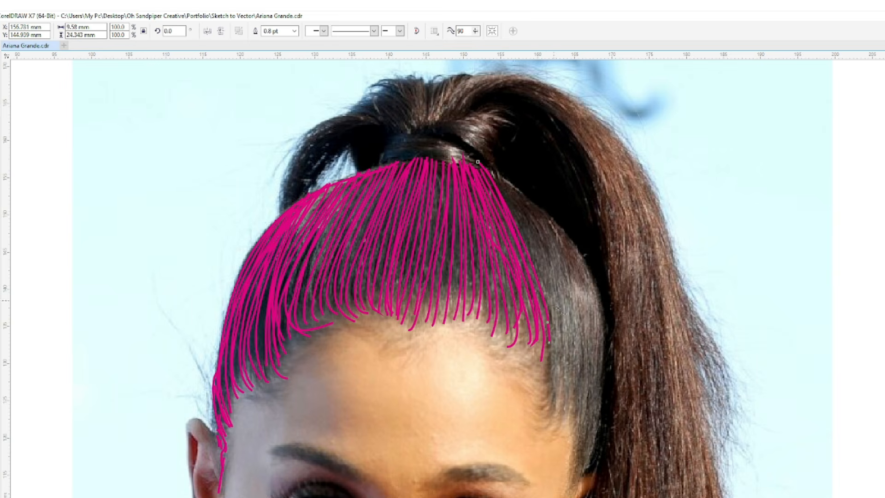
- Fill the right temple with long curved strands from the ponytail base, adding one short strand at the left temple
left_click_drag(552, 353, 552, 383)
mouse_move(488, 169)
left_mouse_down()
mouse_move(543, 274)
mouse_move(560, 342)
mouse_move(556, 403)
left_mouse_up()
mouse_move(484, 163)
left_mouse_down()
mouse_move(553, 291)
mouse_move(567, 416)
left_mouse_up()
mouse_move(547, 321)
left_mouse_down()
mouse_move(545, 381)
mouse_move(556, 352)
mouse_move(546, 335)
mouse_move(539, 377)
left_mouse_up()
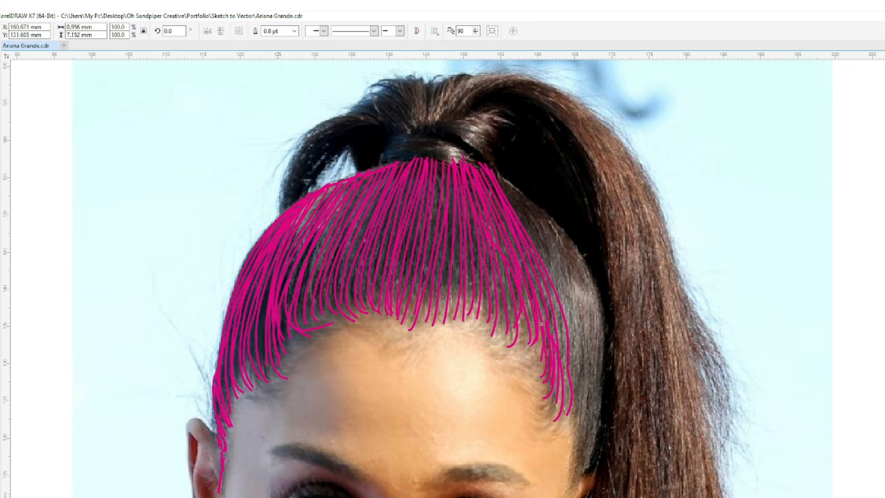
left_click_drag(250, 391, 240, 394)
left_click_drag(487, 169, 533, 238)
left_click_drag(577, 339, 574, 393)
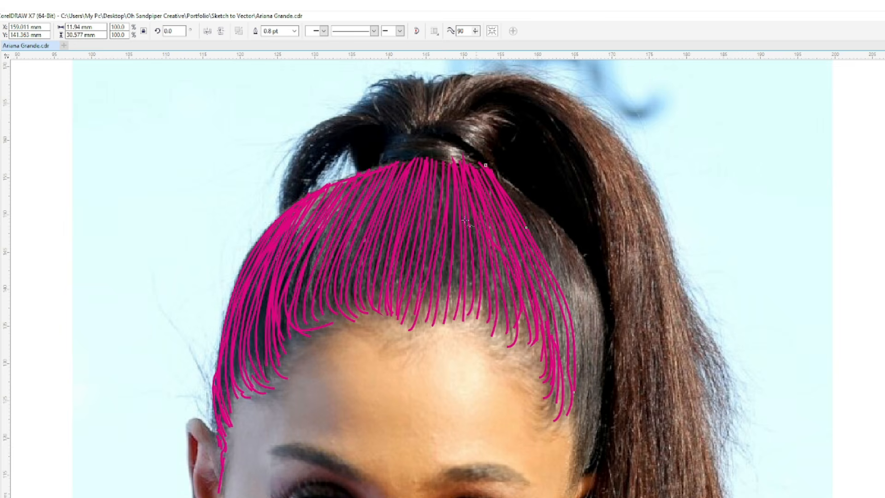
left_click_drag(488, 159, 557, 270)
left_click_drag(592, 365, 580, 443)
mouse_move(532, 230)
left_mouse_down()
mouse_move(572, 302)
mouse_move(578, 432)
left_mouse_up()
left_click_drag(572, 322, 572, 424)
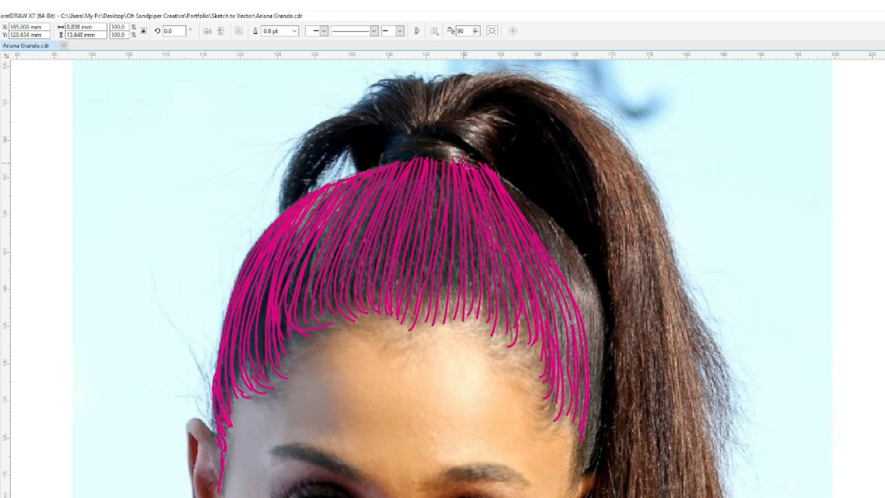
- Cover the outermost right side of the head with long strands and trace its contour down toward the right ear
left_click_drag(505, 186, 547, 246)
left_click_drag(588, 326, 600, 367)
mouse_move(583, 318)
left_mouse_down()
mouse_move(592, 433)
mouse_move(576, 468)
left_mouse_up()
mouse_move(496, 171)
left_mouse_down()
mouse_move(562, 259)
mouse_move(598, 338)
left_mouse_up()
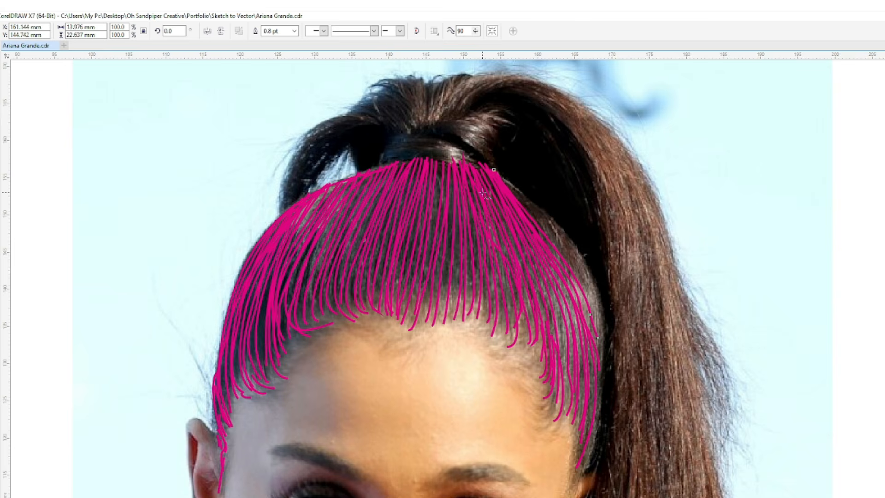
left_click_drag(507, 190, 566, 252)
left_click_drag(600, 345, 599, 364)
mouse_move(497, 170)
left_mouse_down()
mouse_move(575, 257)
mouse_move(595, 391)
left_mouse_up()
mouse_move(493, 167)
left_mouse_down()
mouse_move(541, 209)
mouse_move(602, 296)
mouse_move(599, 418)
mouse_move(573, 475)
left_mouse_up()
left_click_drag(601, 309, 610, 391)
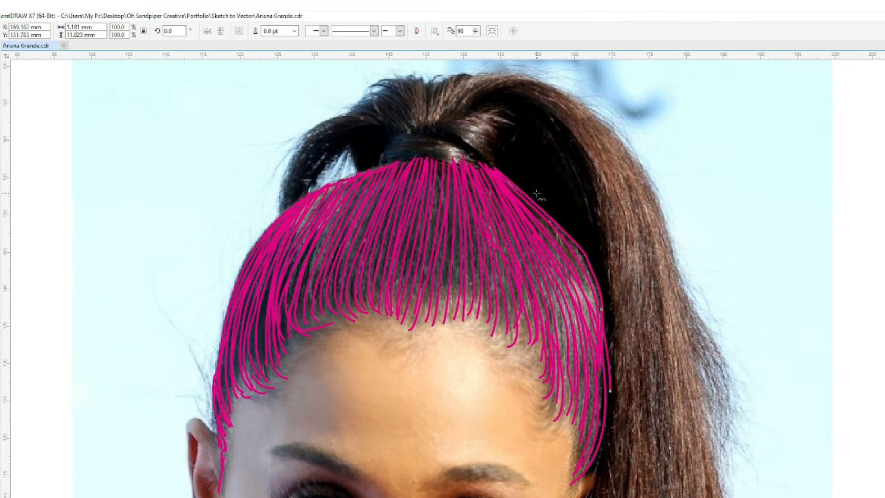
- Draw arcs across the ponytail base and trace strands along the loop of hair hanging on its left
left_click_drag(386, 167, 483, 164)
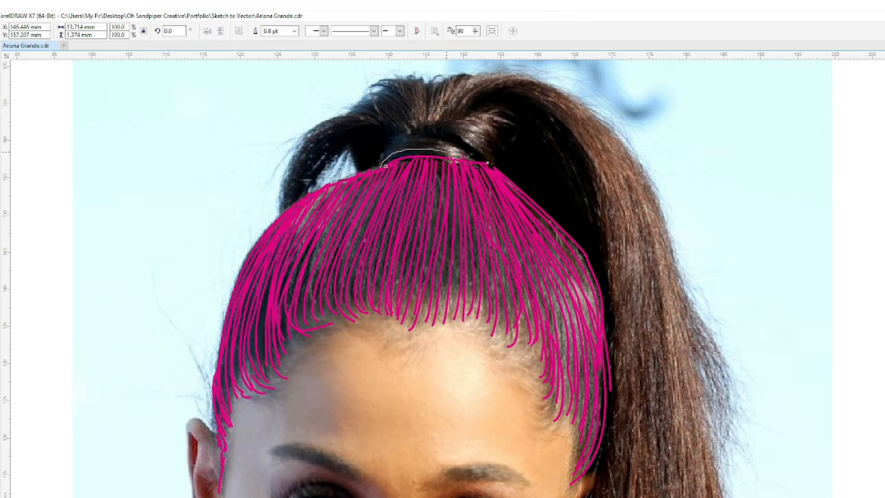
mouse_move(374, 173)
left_mouse_down()
mouse_move(429, 142)
mouse_move(476, 170)
mouse_move(402, 140)
mouse_move(432, 143)
mouse_move(421, 134)
mouse_move(481, 162)
left_mouse_up()
mouse_move(396, 139)
left_mouse_down()
mouse_move(336, 125)
mouse_move(286, 213)
mouse_move(292, 184)
mouse_move(288, 201)
left_mouse_up()
mouse_move(389, 141)
left_mouse_down()
mouse_move(367, 141)
mouse_move(293, 204)
mouse_move(314, 154)
mouse_move(289, 203)
left_mouse_up()
left_click_drag(344, 151, 323, 153)
mouse_move(364, 172)
left_mouse_down()
mouse_move(355, 157)
mouse_move(324, 152)
mouse_move(352, 149)
left_mouse_up()
mouse_move(380, 167)
left_mouse_down()
mouse_move(356, 149)
mouse_move(311, 193)
left_mouse_up()
left_click_drag(332, 149, 304, 197)
mouse_move(398, 136)
left_mouse_down()
mouse_move(334, 119)
mouse_move(266, 210)
left_mouse_up()
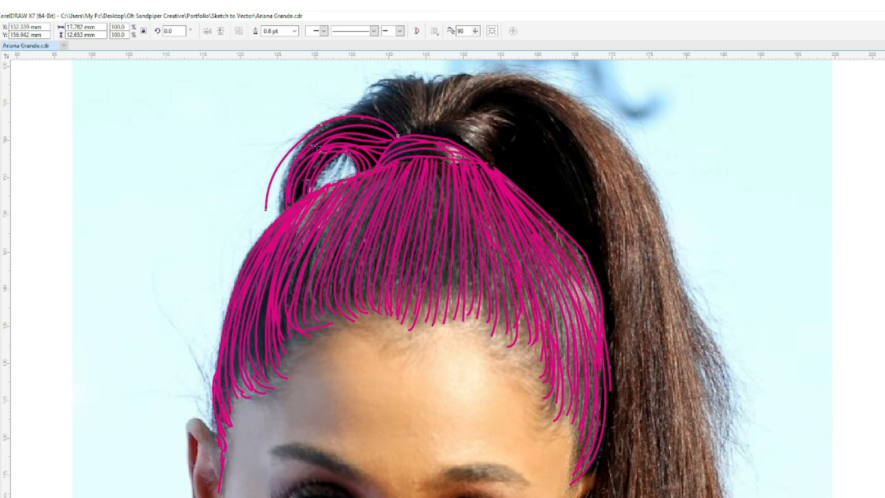
- Draw curved strands rising from the ponytail base to the top edge of the gathered hair
mouse_move(337, 118)
left_mouse_down()
mouse_move(370, 114)
mouse_move(364, 102)
left_mouse_up()
mouse_move(422, 133)
left_mouse_down()
mouse_move(410, 103)
mouse_move(363, 101)
mouse_move(397, 89)
mouse_move(356, 110)
left_mouse_up()
mouse_move(411, 132)
left_mouse_down()
mouse_move(380, 100)
mouse_move(361, 104)
left_mouse_up()
mouse_move(409, 134)
left_mouse_down()
mouse_move(389, 114)
mouse_move(354, 100)
left_mouse_up()
mouse_move(429, 134)
left_mouse_down()
mouse_move(403, 75)
mouse_move(437, 134)
mouse_move(482, 72)
mouse_move(462, 77)
mouse_move(471, 74)
left_mouse_up()
mouse_move(441, 118)
left_mouse_down()
mouse_move(438, 99)
mouse_move(458, 75)
left_mouse_up()
mouse_move(434, 133)
left_mouse_down()
mouse_move(446, 75)
mouse_move(475, 74)
left_mouse_up()
left_click_drag(477, 72, 480, 74)
- Trace the curled lock to the right of the ponytail base with curved strands
mouse_move(440, 137)
left_mouse_down()
mouse_move(514, 121)
mouse_move(516, 129)
left_mouse_up()
mouse_move(440, 135)
left_mouse_down()
mouse_move(463, 114)
mouse_move(508, 142)
mouse_move(493, 120)
mouse_move(497, 164)
mouse_move(469, 124)
mouse_move(489, 159)
left_mouse_up()
left_click_drag(447, 133, 485, 161)
left_click_drag(514, 129, 491, 166)
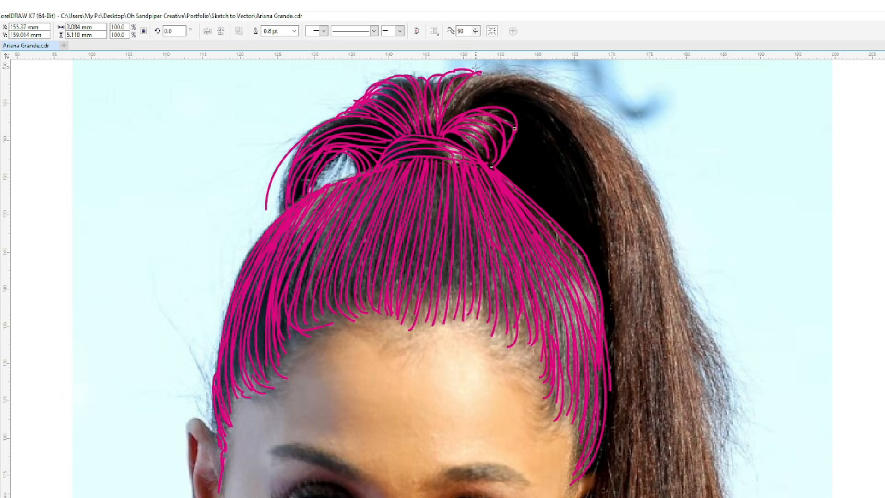
- Trace the ponytail's outer contour over the top of the head and its inner edge down along the head's right side
mouse_move(495, 82)
left_mouse_down()
mouse_move(610, 116)
mouse_move(672, 249)
mouse_move(687, 336)
left_mouse_up()
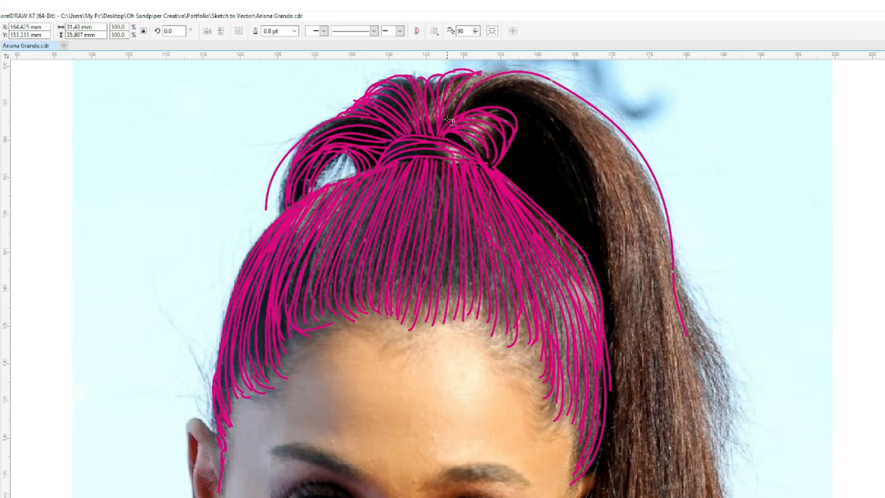
left_click_drag(511, 69, 513, 70)
mouse_move(454, 108)
left_mouse_down()
mouse_move(465, 88)
mouse_move(498, 69)
left_mouse_up()
mouse_move(457, 115)
left_mouse_down()
mouse_move(471, 96)
mouse_move(578, 92)
mouse_move(646, 177)
left_mouse_up()
mouse_move(478, 86)
left_mouse_down()
mouse_move(546, 110)
mouse_move(618, 308)
mouse_move(616, 404)
left_mouse_up()
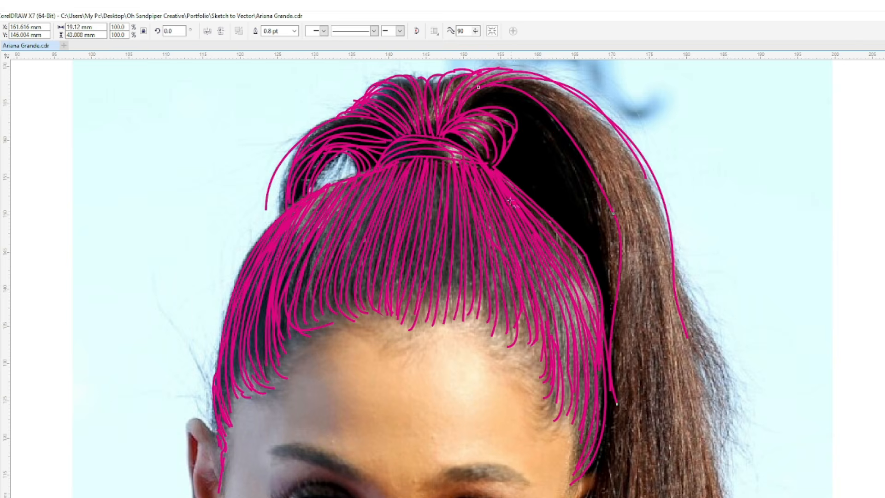
mouse_move(473, 90)
left_mouse_down()
mouse_move(534, 108)
mouse_move(599, 198)
mouse_move(608, 322)
left_mouse_up()
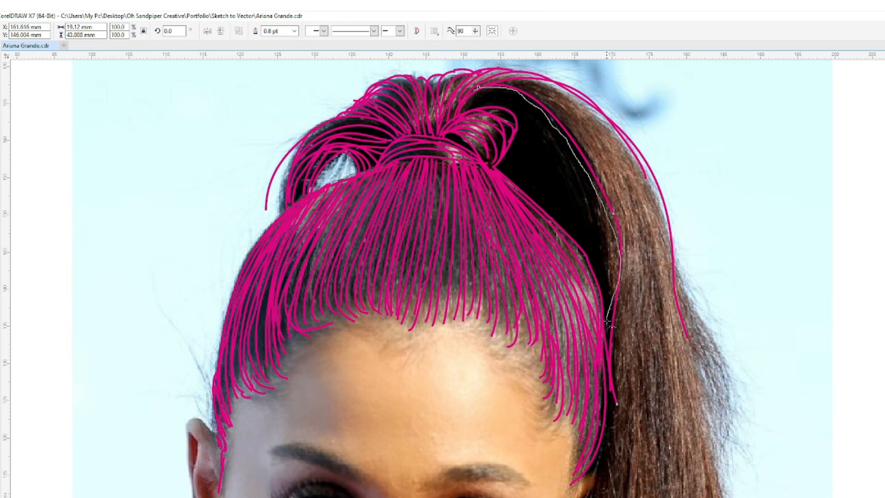
mouse_move(467, 114)
left_mouse_down()
mouse_move(523, 101)
mouse_move(602, 209)
mouse_move(607, 297)
left_mouse_up()
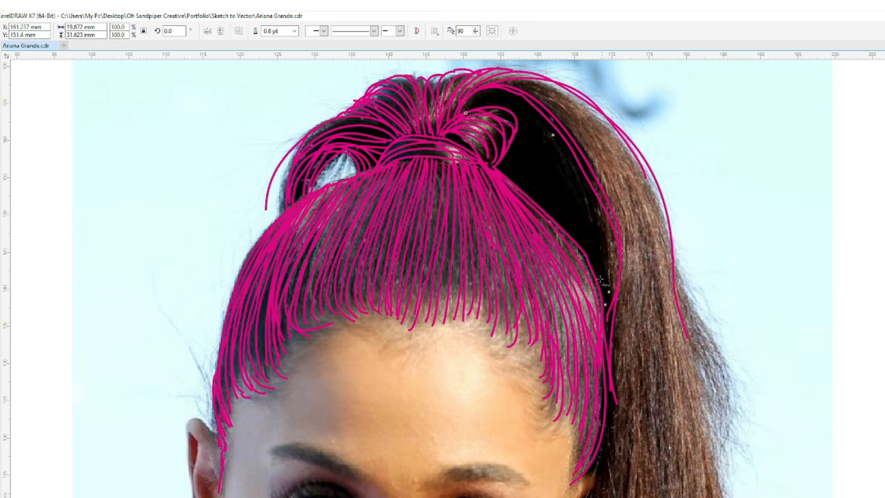
- Fill the dark inner area between the curled lock and the ponytail's inner edge with strands following the curve
left_click_drag(500, 160, 518, 183)
left_click_drag(511, 140, 522, 187)
left_click_drag(512, 135, 529, 195)
mouse_move(514, 129)
left_mouse_down()
mouse_move(544, 210)
mouse_move(526, 153)
mouse_move(553, 212)
left_mouse_up()
mouse_move(513, 113)
left_mouse_down()
mouse_move(578, 246)
mouse_move(530, 128)
mouse_move(578, 223)
mouse_move(584, 255)
left_mouse_up()
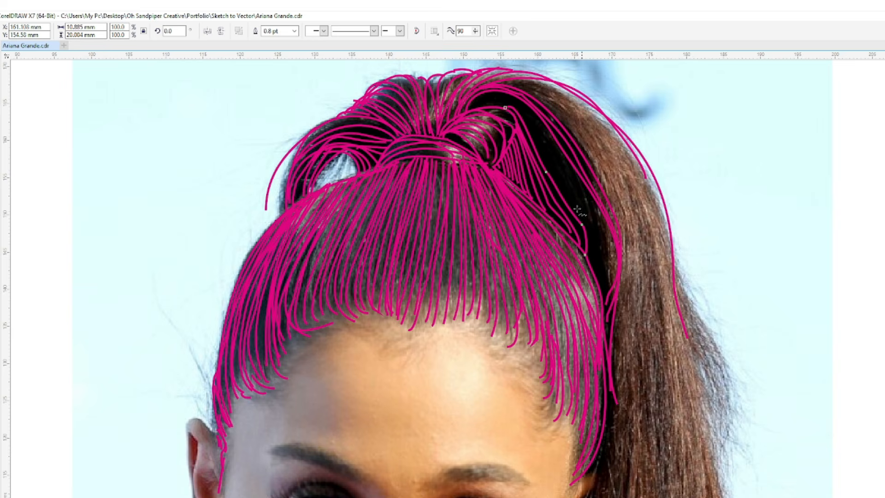
mouse_move(495, 107)
left_mouse_down()
mouse_move(539, 153)
mouse_move(593, 273)
left_mouse_up()
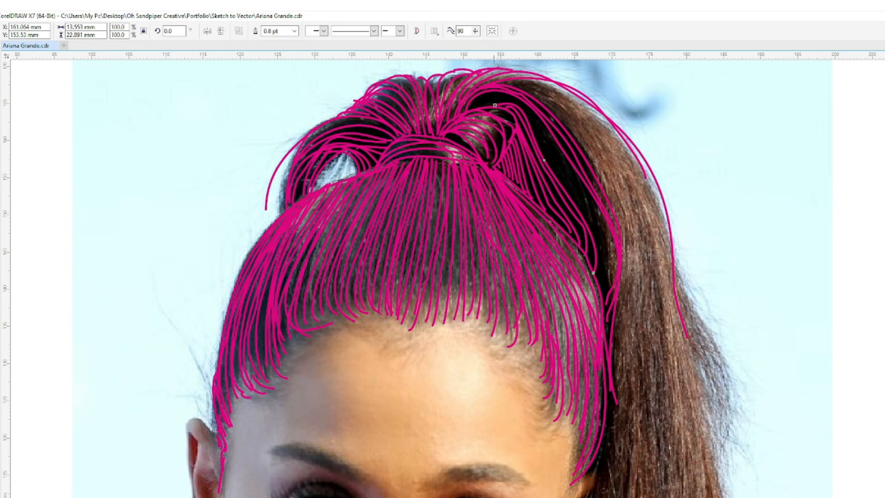
mouse_move(484, 106)
left_mouse_down()
mouse_move(536, 130)
mouse_move(596, 260)
left_mouse_up()
mouse_move(470, 110)
left_mouse_down()
mouse_move(532, 114)
mouse_move(584, 183)
mouse_move(601, 290)
left_mouse_up()
mouse_move(482, 106)
left_mouse_down()
mouse_move(549, 135)
mouse_move(597, 210)
mouse_move(598, 290)
left_mouse_up()
mouse_move(538, 132)
left_mouse_down()
mouse_move(599, 228)
mouse_move(593, 279)
left_mouse_up()
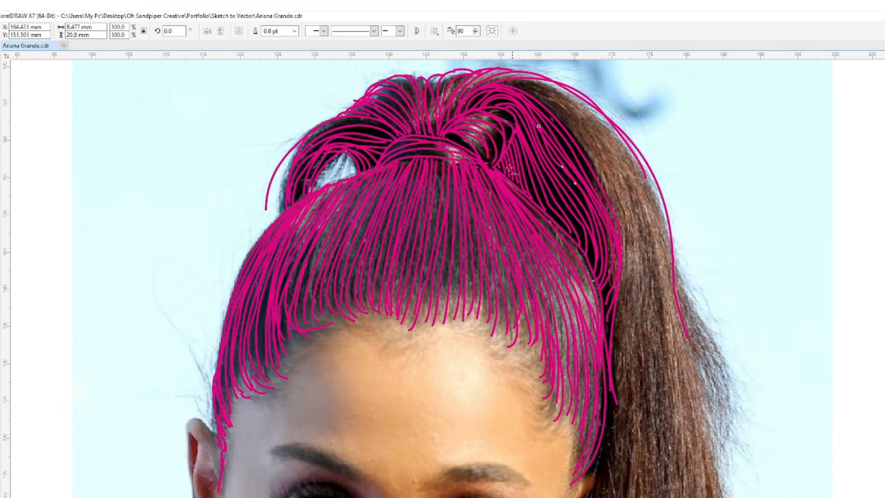
- Draw long strands from the top of the ponytail down its outer brown section
mouse_move(502, 83)
left_mouse_down()
mouse_move(550, 105)
mouse_move(615, 201)
left_mouse_up()
mouse_move(530, 76)
left_mouse_down()
mouse_move(581, 126)
mouse_move(641, 257)
left_mouse_up()
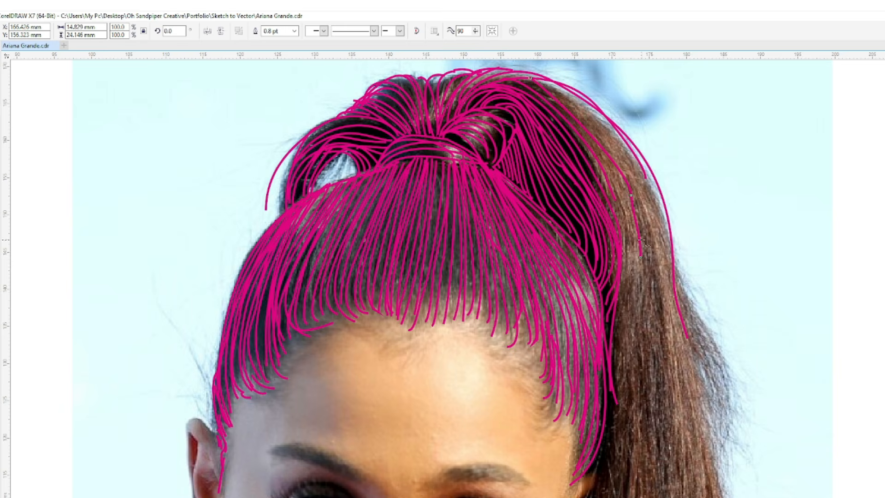
left_click_drag(530, 81, 694, 382)
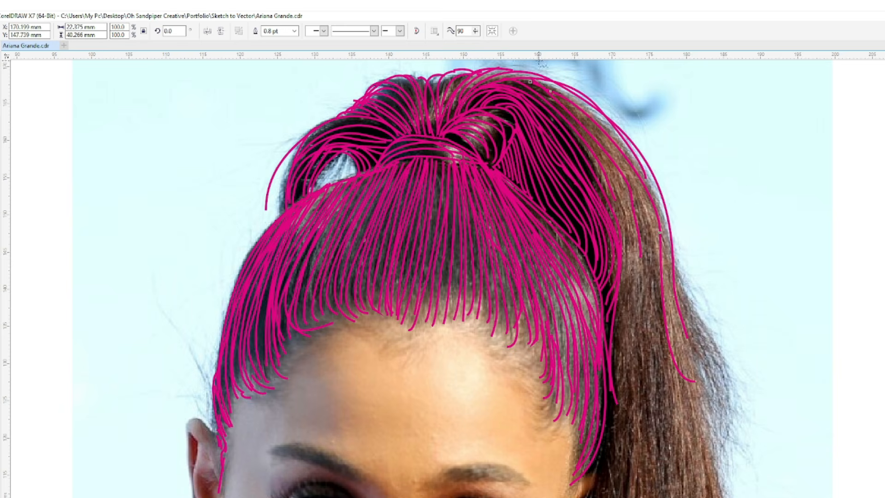
left_click_drag(569, 110, 636, 409)
left_click_drag(610, 169, 616, 431)
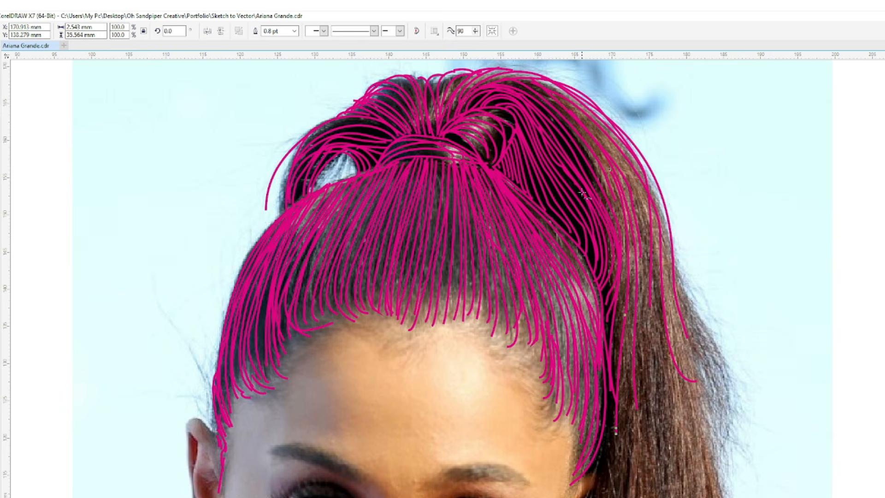
- Fill the remaining gaps in the dark inner ponytail area and the curled lock with short strands
mouse_move(515, 125)
left_mouse_down()
mouse_move(535, 201)
mouse_move(542, 192)
mouse_move(560, 223)
mouse_move(544, 172)
mouse_move(581, 249)
left_mouse_up()
mouse_move(549, 191)
left_mouse_down()
mouse_move(578, 227)
mouse_move(590, 265)
left_mouse_up()
left_click_drag(554, 159, 593, 217)
mouse_move(491, 128)
left_mouse_down()
mouse_move(498, 163)
mouse_move(483, 162)
left_mouse_up()
left_click_drag(500, 111, 515, 128)
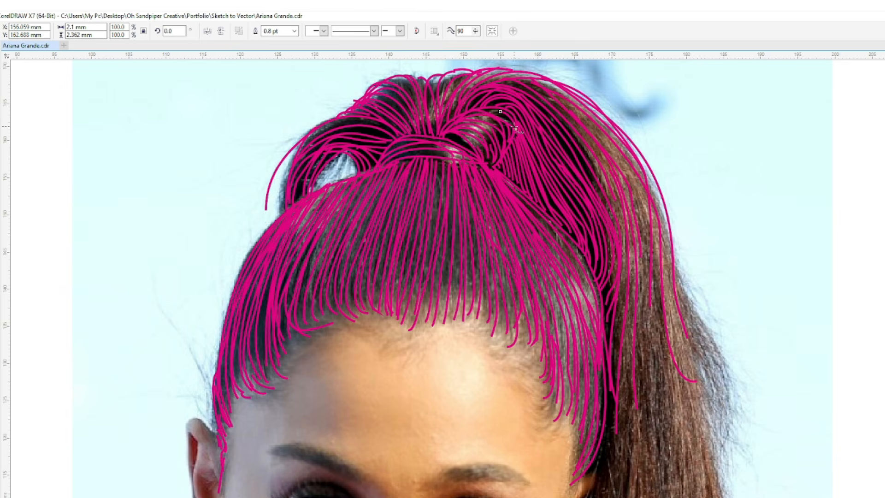
- Continue the ponytail downward beside the face with long strands along its middle and right outer edge
left_click_drag(628, 180, 648, 319)
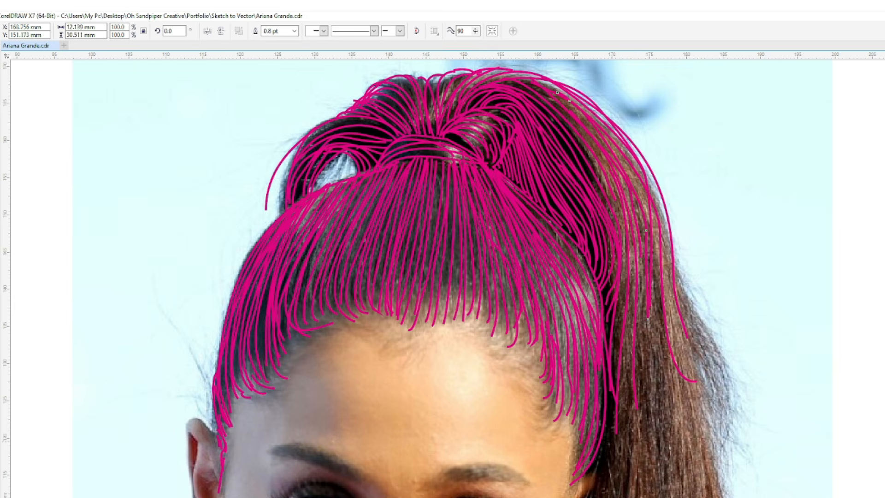
scroll(443, 277, "down", 3)
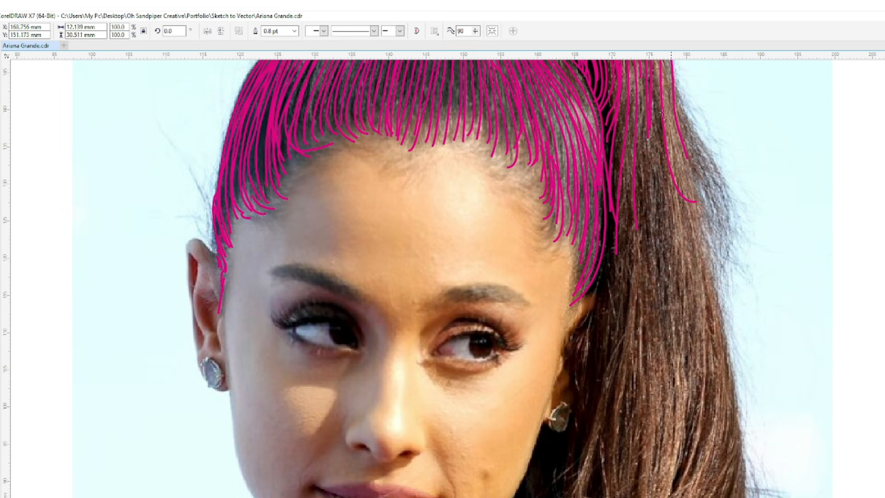
mouse_move(673, 97)
left_mouse_down()
mouse_move(730, 277)
mouse_move(718, 364)
left_mouse_up()
left_click_drag(667, 87, 729, 339)
mouse_move(650, 96)
left_mouse_down()
mouse_move(649, 236)
mouse_move(620, 353)
left_mouse_up()
mouse_move(643, 107)
left_mouse_down()
mouse_move(646, 198)
mouse_move(595, 362)
mouse_move(599, 397)
mouse_move(635, 189)
mouse_move(596, 338)
left_mouse_up()
- Draw wavy strands along the ponytail's inner side near the right ear and down its middle
left_click_drag(608, 210, 607, 306)
mouse_move(602, 273)
left_mouse_down()
mouse_move(572, 350)
mouse_move(583, 426)
left_mouse_up()
left_click_drag(601, 277, 605, 378)
mouse_move(654, 113)
left_mouse_down()
mouse_move(659, 281)
mouse_move(614, 428)
left_mouse_up()
mouse_move(660, 137)
left_mouse_down()
mouse_move(671, 203)
mouse_move(632, 386)
left_mouse_up()
- Add long strands inside the ponytail's right outer contour to thicken its outer section
left_click_drag(669, 110, 741, 398)
left_click_drag(686, 162, 724, 395)
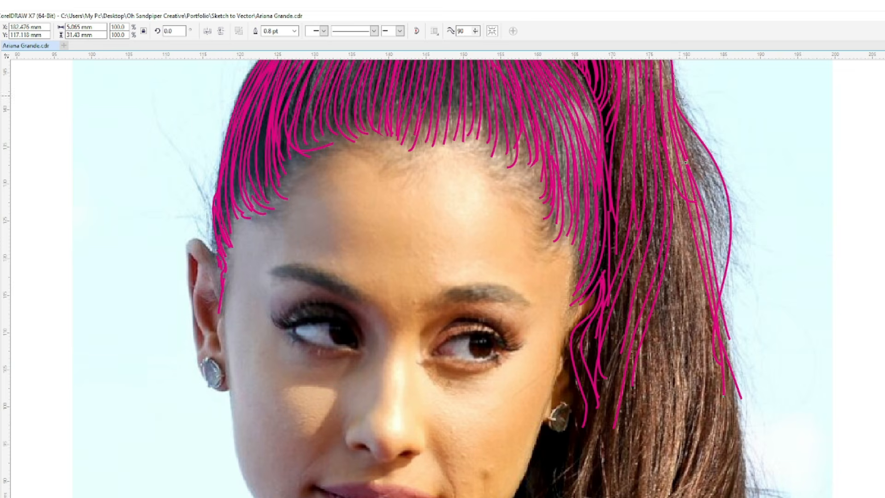
left_click_drag(673, 71, 714, 277)
left_click_drag(665, 61, 695, 229)
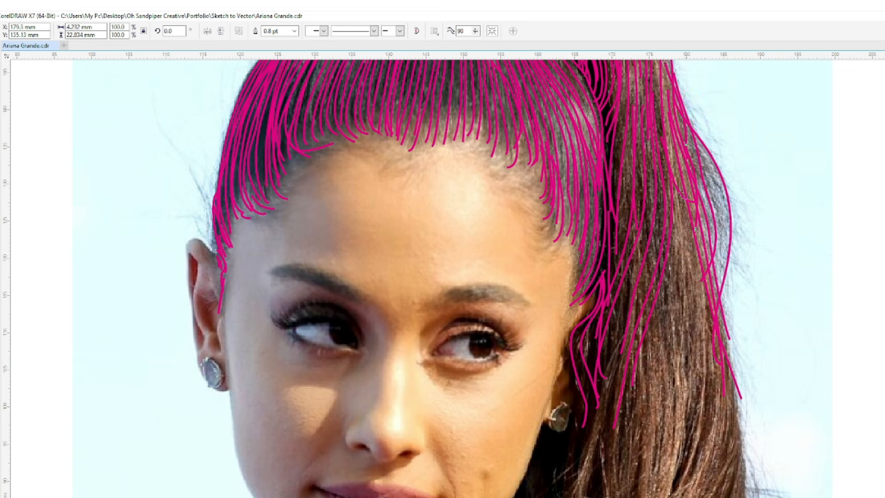
- Add short strands just above the right ear and long strands down the middle of the lower ponytail
mouse_move(587, 209)
left_mouse_down()
mouse_move(581, 283)
mouse_move(601, 252)
mouse_move(567, 357)
left_mouse_up()
left_click_drag(573, 317, 567, 328)
mouse_move(675, 185)
left_mouse_down()
mouse_move(653, 453)
mouse_move(674, 435)
mouse_move(653, 488)
left_mouse_up()
left_click_drag(679, 167, 694, 386)
mouse_move(676, 237)
left_mouse_down()
mouse_move(673, 348)
mouse_move(641, 493)
left_mouse_up()
left_click_drag(667, 260, 640, 463)
mouse_move(665, 274)
left_mouse_down()
mouse_move(660, 373)
mouse_move(634, 484)
left_mouse_up()
- Draw strands sweeping down the lower ponytail's inner side past the right earring
mouse_move(637, 257)
left_mouse_down()
mouse_move(629, 327)
mouse_move(579, 495)
left_mouse_up()
left_click_drag(634, 273, 569, 496)
mouse_move(632, 280)
left_mouse_down()
mouse_move(612, 328)
mouse_move(608, 367)
left_mouse_up()
left_click_drag(600, 320, 593, 427)
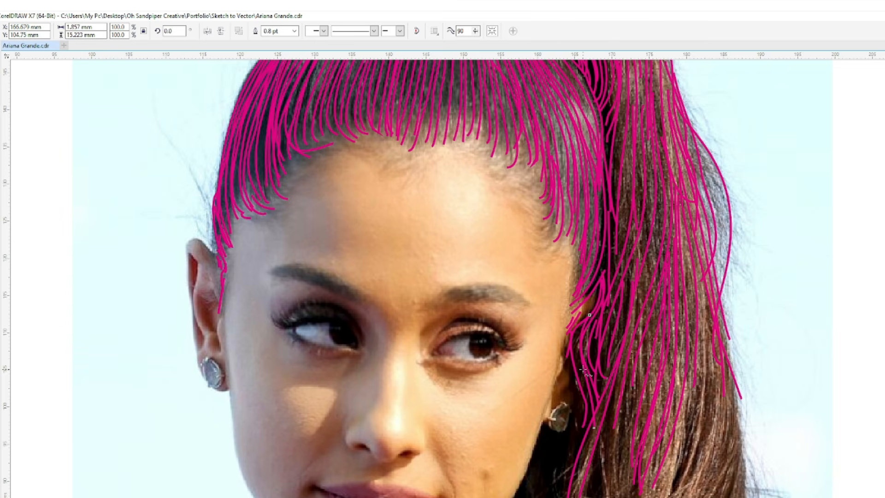
- Draw long magenta strands down the lower ponytail's inner side, from beside the right earring toward the shoulder
scroll(583, 370, "down", 3)
mouse_move(705, 104)
left_mouse_down()
mouse_move(701, 188)
mouse_move(595, 395)
left_mouse_up()
mouse_move(640, 185)
left_mouse_down()
mouse_move(602, 272)
mouse_move(589, 408)
mouse_move(572, 313)
mouse_move(582, 408)
left_mouse_up()
left_click_drag(589, 223, 559, 373)
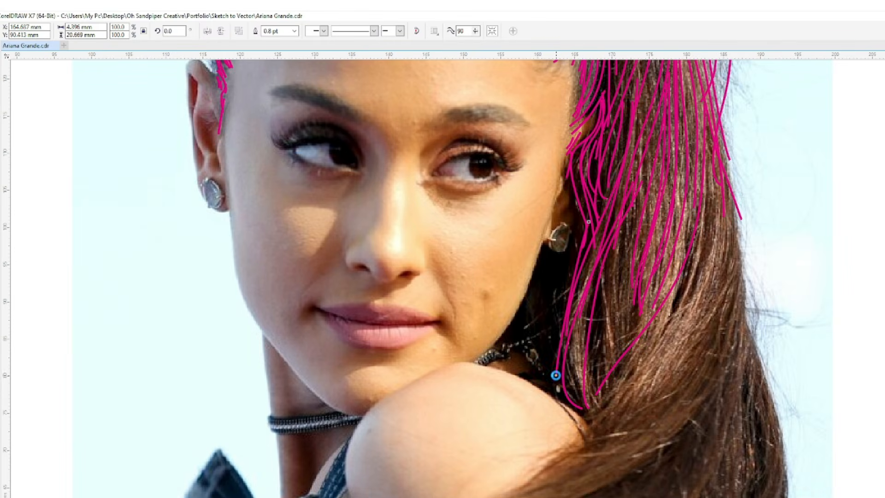
- Fill the middle of the lower ponytail with long strands curving down and inward to earring level and below
mouse_move(655, 132)
left_mouse_down()
mouse_move(632, 249)
mouse_move(641, 341)
left_mouse_up()
mouse_move(654, 137)
left_mouse_down()
mouse_move(617, 295)
mouse_move(625, 342)
left_mouse_up()
mouse_move(633, 206)
left_mouse_down()
mouse_move(613, 258)
mouse_move(618, 359)
left_mouse_up()
mouse_move(615, 240)
left_mouse_down()
mouse_move(595, 351)
mouse_move(602, 372)
left_mouse_up()
mouse_move(707, 158)
left_mouse_down()
mouse_move(697, 240)
mouse_move(627, 327)
left_mouse_up()
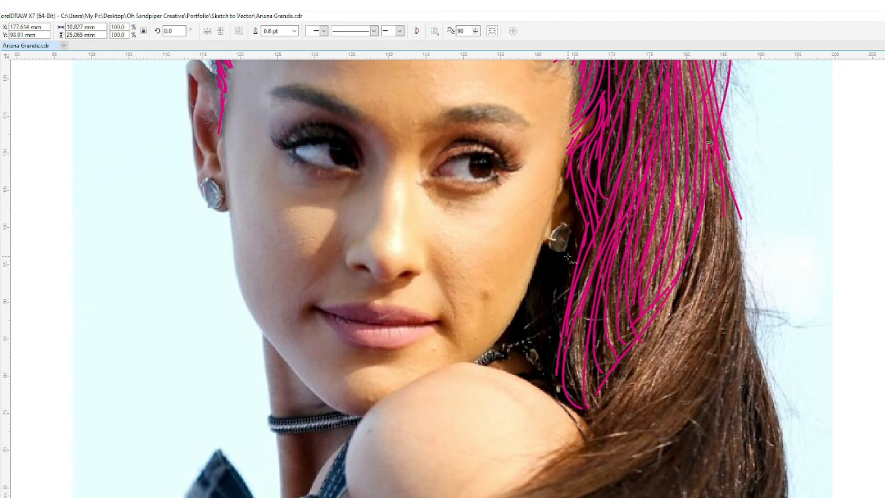
- Trace the jawline beside the ponytail, the adjacent ear and earring, and the shoulder's curved outline
mouse_move(544, 233)
left_mouse_down()
mouse_move(525, 295)
mouse_move(482, 366)
left_mouse_up()
mouse_move(566, 225)
left_mouse_down()
mouse_move(567, 244)
mouse_move(551, 242)
left_mouse_up()
left_click_drag(570, 188, 559, 224)
left_click_drag(569, 216, 558, 390)
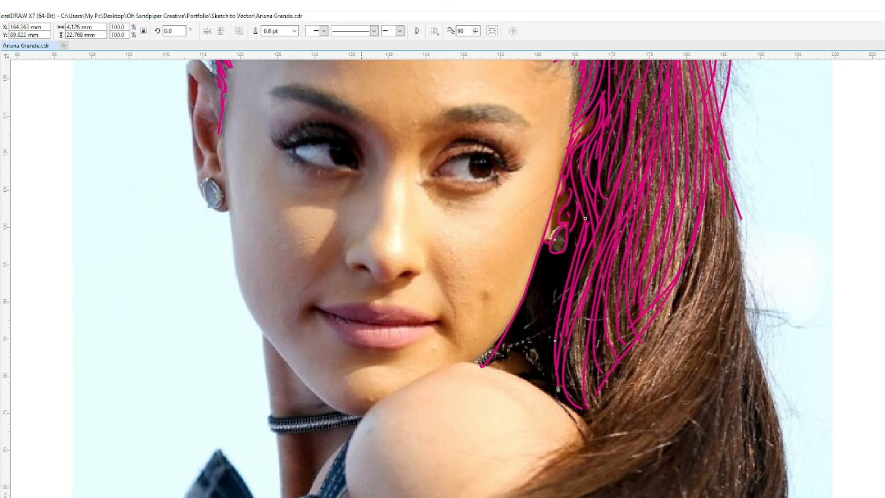
mouse_move(340, 472)
left_mouse_down()
mouse_move(352, 429)
mouse_move(373, 403)
left_mouse_up()
mouse_move(464, 367)
left_mouse_down()
mouse_move(547, 385)
mouse_move(591, 423)
left_mouse_up()
- Fill the dark hair between the jawline and ponytail with strands running from the earring down to the shoulder
mouse_move(548, 241)
left_mouse_down()
mouse_move(535, 320)
mouse_move(546, 264)
mouse_move(548, 358)
mouse_move(543, 253)
mouse_move(526, 322)
mouse_move(536, 378)
left_mouse_up()
left_click_drag(533, 292, 538, 376)
left_click_drag(558, 251, 548, 348)
left_click_drag(523, 307, 538, 365)
left_click_drag(552, 249, 545, 385)
left_click_drag(583, 223, 547, 388)
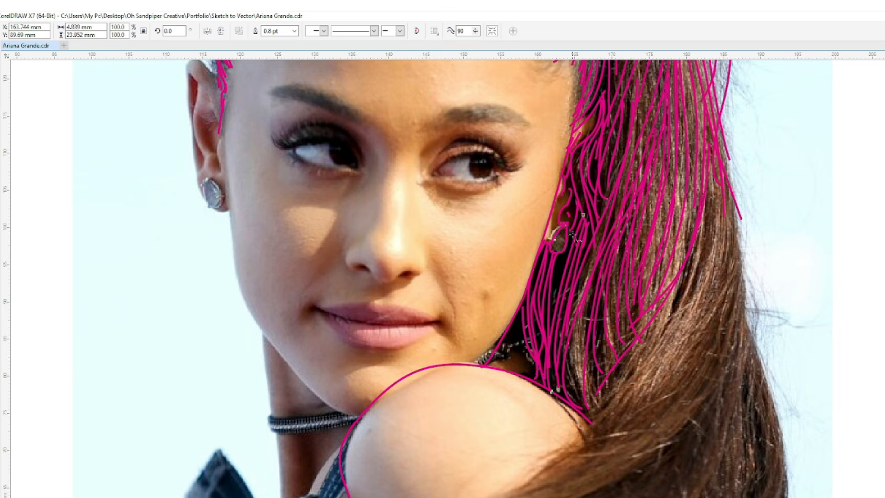
mouse_move(568, 253)
left_mouse_down()
mouse_move(548, 302)
mouse_move(576, 355)
mouse_move(573, 403)
left_mouse_up()
- Extend the ponytail's outer contour toward the shoulder and add long strands sweeping inward alongside it
left_click_drag(737, 212, 588, 475)
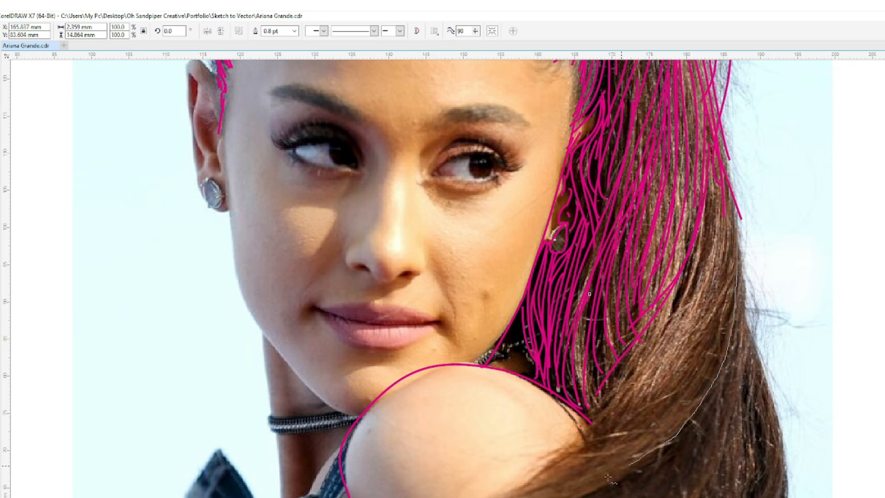
mouse_move(713, 162)
left_mouse_down()
mouse_move(709, 223)
mouse_move(639, 342)
mouse_move(690, 289)
left_mouse_up()
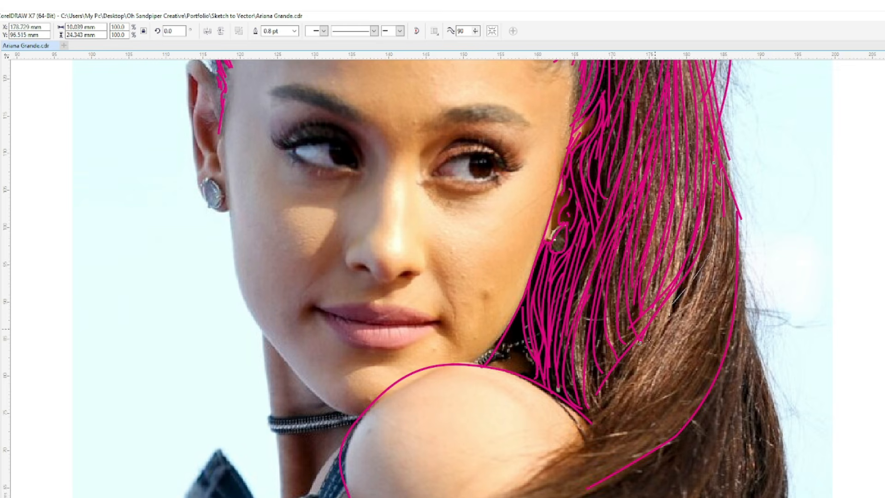
left_click_drag(734, 201, 591, 438)
left_click_drag(615, 349, 589, 432)
mouse_move(734, 220)
left_mouse_down()
mouse_move(705, 299)
mouse_move(593, 470)
left_mouse_up()
left_click_drag(732, 244, 608, 466)
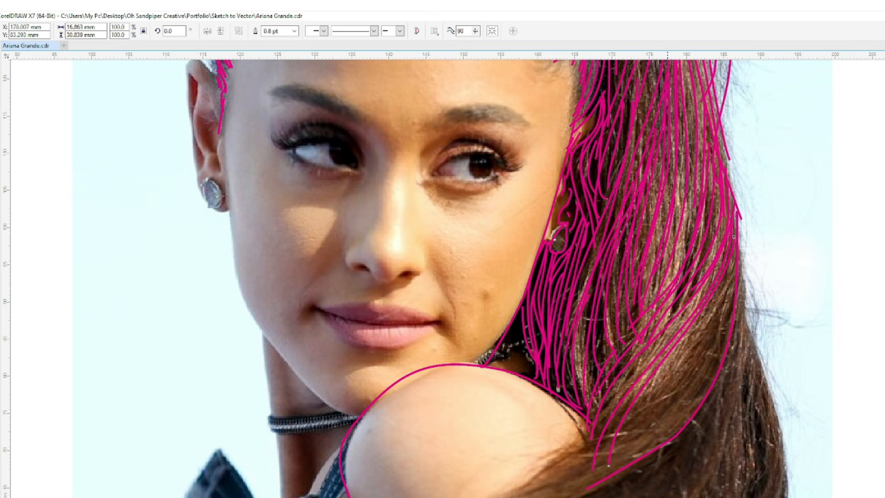
- Fill the lower ponytail with dense strands sweeping from its outer edge down across the back of the shoulder
left_click_drag(682, 318, 520, 492)
left_click_drag(737, 267, 638, 411)
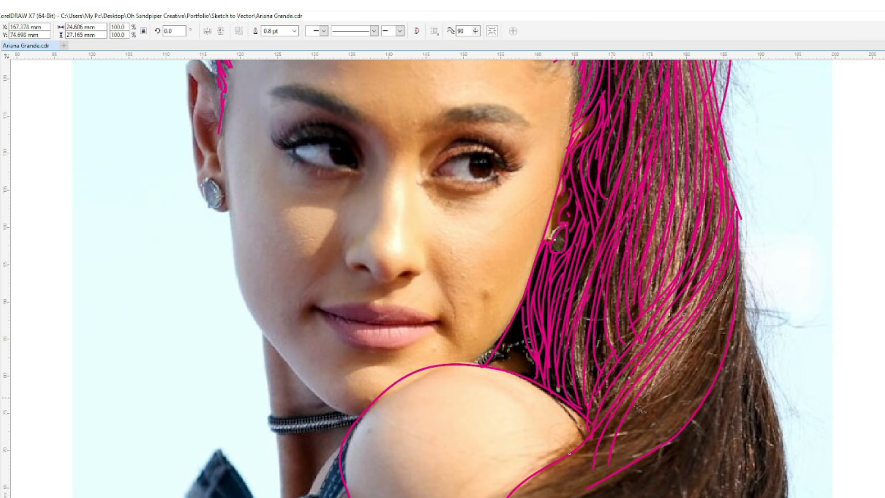
left_click_drag(734, 250, 624, 456)
mouse_move(733, 283)
left_mouse_down()
mouse_move(659, 387)
mouse_move(577, 471)
left_mouse_up()
left_click_drag(733, 278, 553, 494)
mouse_move(722, 315)
left_mouse_down()
mouse_move(670, 401)
mouse_move(574, 479)
left_mouse_up()
mouse_move(701, 348)
left_mouse_down()
mouse_move(689, 369)
mouse_move(512, 497)
left_mouse_up()
mouse_move(730, 314)
left_mouse_down()
mouse_move(698, 390)
mouse_move(583, 486)
left_mouse_up()
left_click_drag(725, 337, 627, 462)
left_click_drag(681, 403, 584, 482)
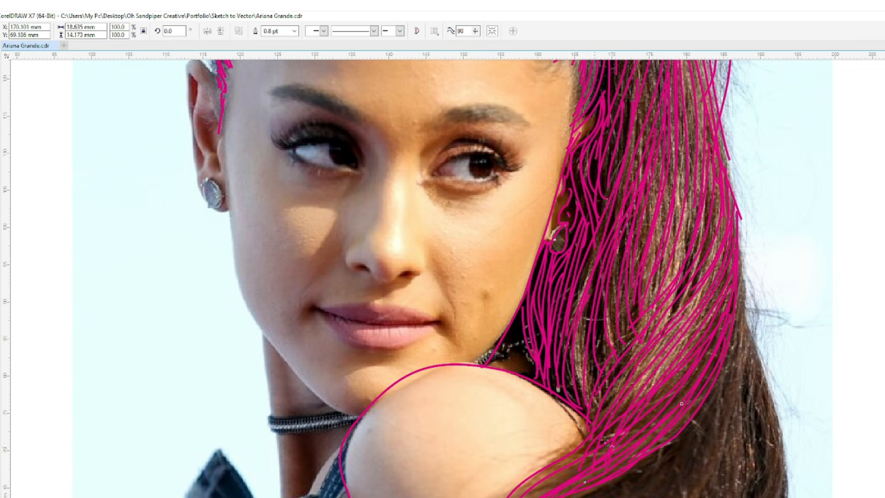
- Sketch both visible sections of the choker with zigzag lines and trace the left jawline down to the chin
mouse_move(522, 304)
left_mouse_down()
mouse_move(534, 374)
mouse_move(524, 343)
mouse_move(530, 340)
left_mouse_up()
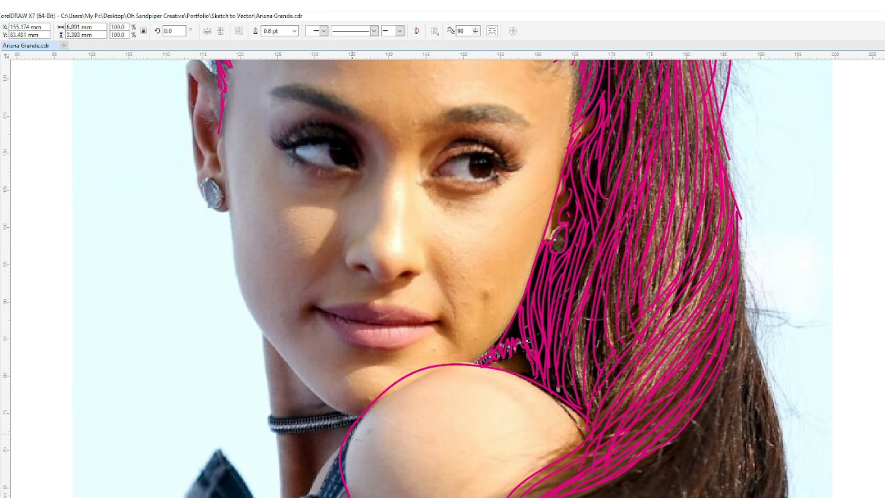
mouse_move(279, 435)
left_mouse_down()
mouse_move(302, 417)
mouse_move(356, 417)
mouse_move(344, 408)
mouse_move(352, 422)
left_mouse_up()
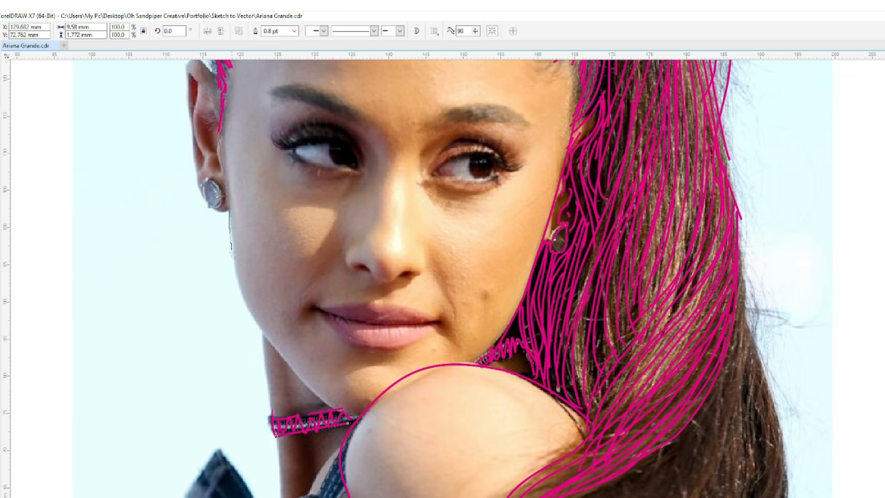
left_click_drag(249, 316, 250, 317)
left_click_drag(324, 403, 357, 409)
- Trace the outline of the left ear and its round earring
scroll(225, 127, "up", 1)
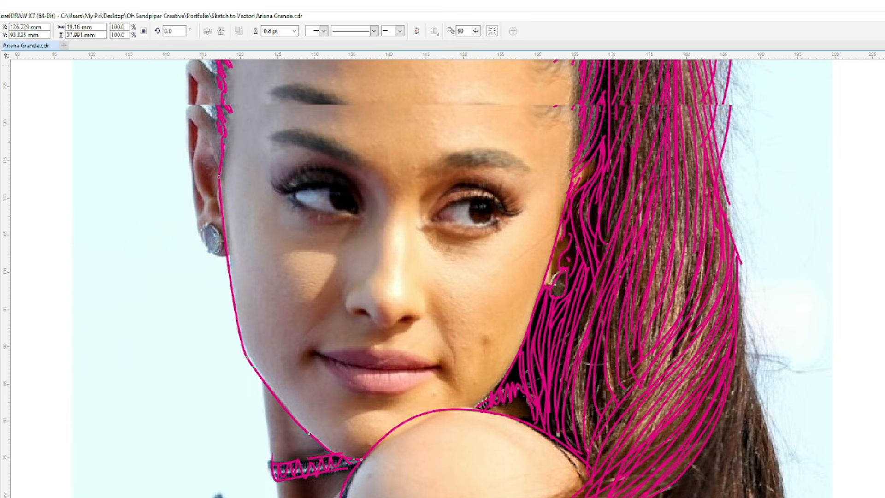
left_click_drag(212, 141, 189, 120)
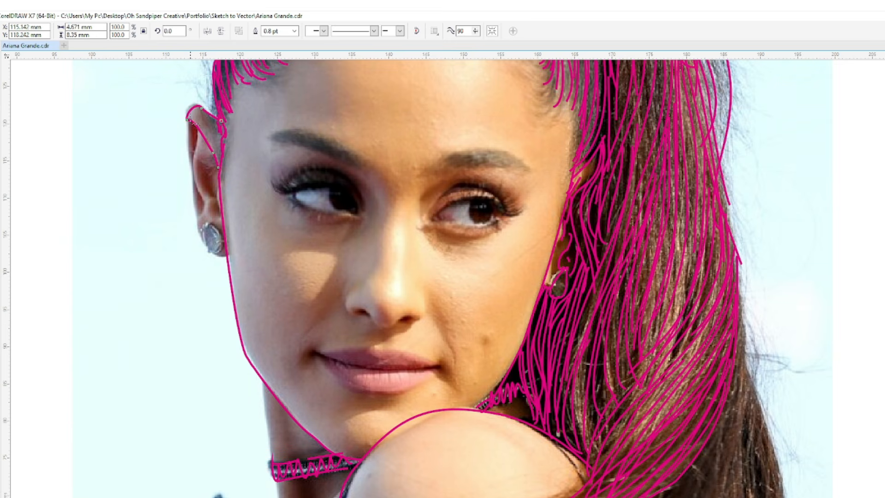
left_click_drag(203, 249, 223, 256)
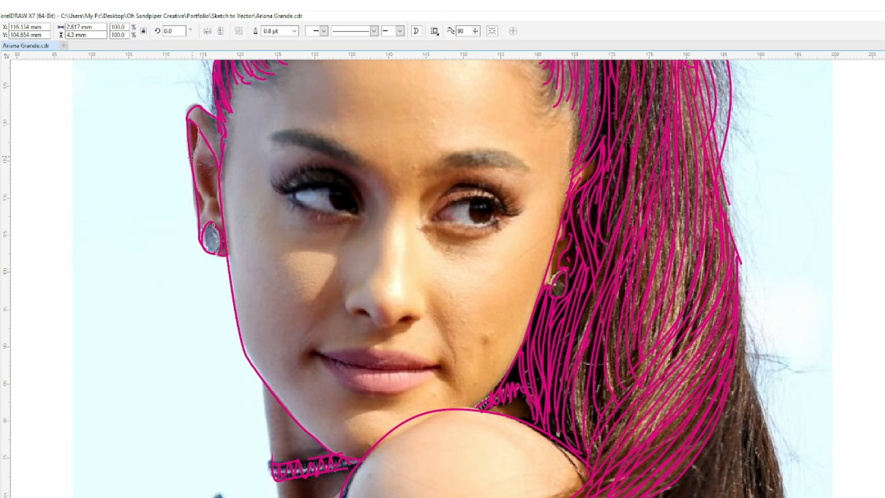
- Draw long guide strands down the ponytail's outer edge that curve across below the shoulder
scroll(198, 138, "down", 5)
mouse_move(744, 162)
left_mouse_down()
mouse_move(727, 340)
mouse_move(528, 340)
mouse_move(346, 365)
left_mouse_up()
mouse_move(743, 149)
left_mouse_down()
mouse_move(765, 295)
mouse_move(594, 363)
mouse_move(391, 365)
left_mouse_up()
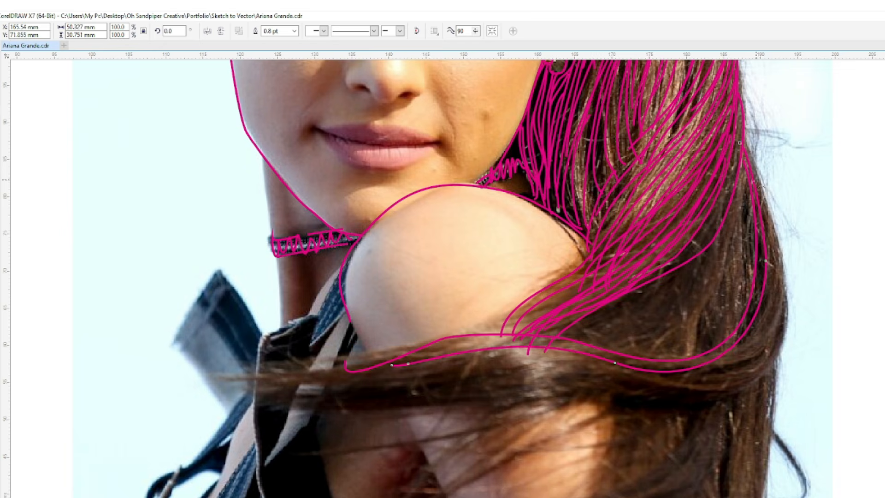
mouse_move(743, 138)
left_mouse_down()
mouse_move(764, 322)
mouse_move(664, 381)
left_mouse_up()
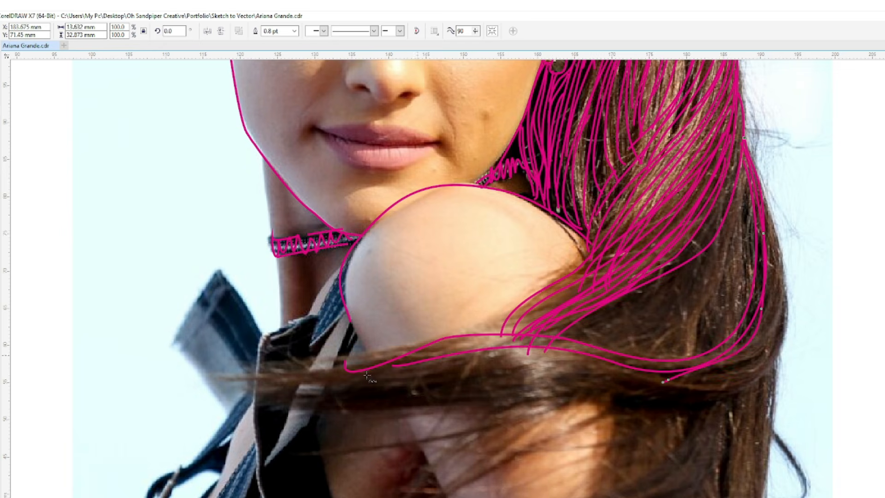
- Draw long horizontal strands across the arm below the shoulder, reaching over the denim jacket collar
left_click_drag(488, 328, 240, 387)
mouse_move(548, 343)
left_mouse_down()
mouse_move(224, 380)
mouse_move(364, 357)
mouse_move(242, 372)
mouse_move(382, 380)
mouse_move(556, 342)
left_mouse_up()
mouse_move(207, 378)
left_mouse_down()
mouse_move(414, 380)
mouse_move(600, 365)
mouse_move(351, 408)
mouse_move(567, 380)
left_mouse_up()
left_click_drag(229, 356, 364, 370)
left_click_drag(299, 370, 479, 349)
left_click_drag(258, 394, 516, 386)
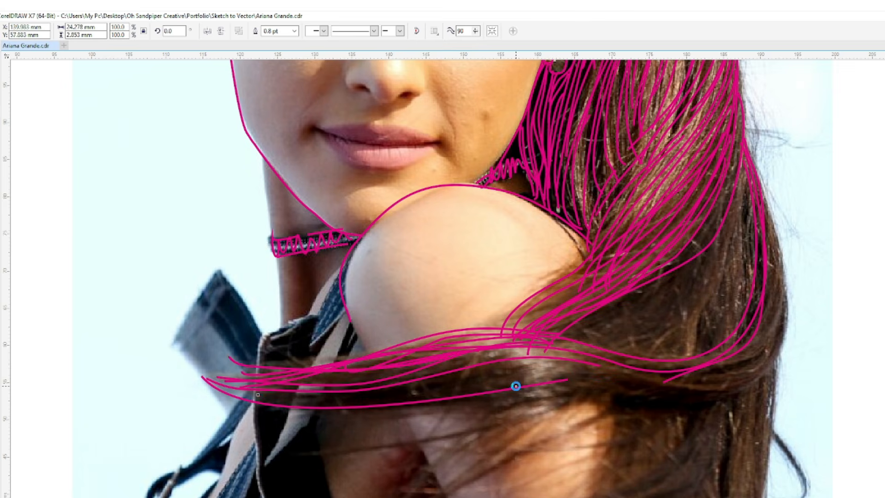
- Add strands linking the horizontal hair band to the ponytail and loose strands fanning down over the upper arm
left_click_drag(325, 396, 677, 357)
mouse_move(434, 396)
left_mouse_down()
mouse_move(557, 362)
mouse_move(669, 384)
left_mouse_up()
mouse_move(470, 396)
left_mouse_down()
mouse_move(669, 385)
mouse_move(750, 397)
mouse_move(572, 394)
mouse_move(770, 372)
left_mouse_up()
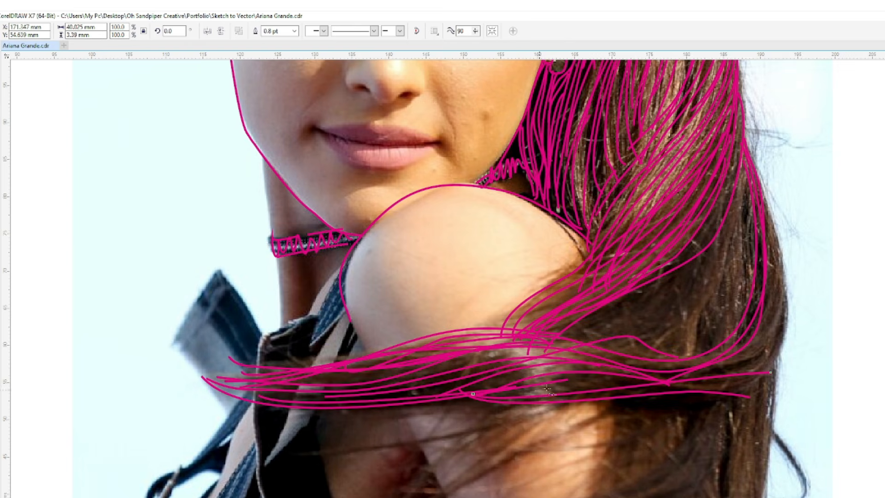
mouse_move(294, 451)
left_mouse_down()
mouse_move(610, 413)
mouse_move(387, 475)
mouse_move(381, 485)
left_mouse_up()
mouse_move(592, 396)
left_mouse_down()
mouse_move(502, 418)
mouse_move(403, 475)
left_mouse_up()
mouse_move(537, 349)
left_mouse_down()
mouse_move(443, 412)
mouse_move(419, 452)
left_mouse_up()
left_click_drag(560, 349, 516, 359)
left_click_drag(532, 386, 292, 423)
- Draw curved strands from the ponytail's outer side down into the horizontal hair band across the arm
mouse_move(745, 163)
left_mouse_down()
mouse_move(634, 368)
mouse_move(604, 395)
mouse_move(707, 303)
mouse_move(441, 402)
mouse_move(732, 210)
mouse_move(698, 285)
mouse_move(583, 351)
left_mouse_up()
mouse_move(738, 199)
left_mouse_down()
mouse_move(683, 318)
mouse_move(517, 389)
left_mouse_up()
mouse_move(715, 248)
left_mouse_down()
mouse_move(535, 360)
mouse_move(654, 296)
mouse_move(367, 386)
left_mouse_up()
mouse_move(742, 115)
left_mouse_down()
mouse_move(716, 214)
mouse_move(661, 272)
left_mouse_up()
left_click_drag(744, 173, 645, 275)
mouse_move(704, 261)
left_mouse_down()
mouse_move(690, 280)
mouse_move(511, 374)
mouse_move(680, 295)
mouse_move(523, 367)
left_mouse_up()
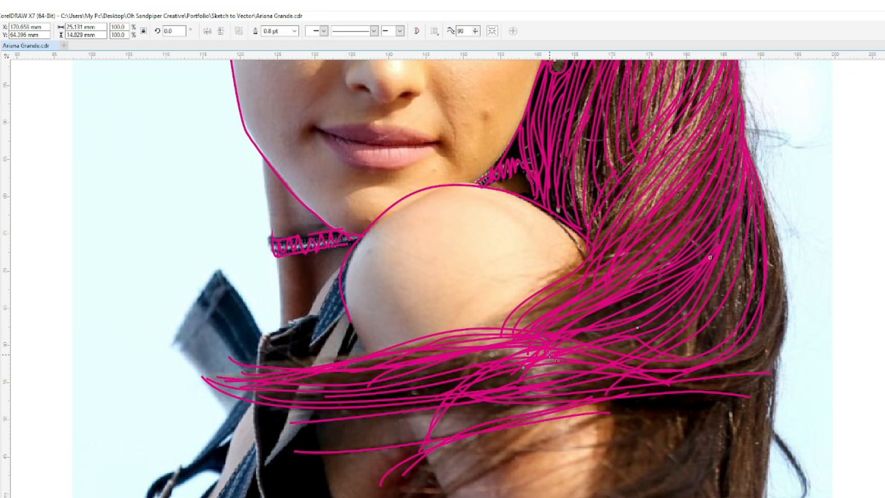
- Thicken the ponytail's outer lower bend with strands curving along its contour into the horizontal hair band
mouse_move(745, 192)
left_mouse_down()
mouse_move(720, 282)
mouse_move(645, 335)
left_mouse_up()
mouse_move(754, 217)
left_mouse_down()
mouse_move(608, 355)
mouse_move(734, 302)
mouse_move(585, 358)
left_mouse_up()
left_click_drag(757, 256, 602, 346)
mouse_move(767, 247)
left_mouse_down()
mouse_move(654, 383)
mouse_move(618, 382)
left_mouse_up()
mouse_move(762, 196)
left_mouse_down()
mouse_move(774, 258)
mouse_move(732, 365)
mouse_move(604, 390)
mouse_move(778, 261)
mouse_move(495, 363)
left_mouse_up()
mouse_move(778, 255)
left_mouse_down()
mouse_move(756, 367)
mouse_move(636, 358)
left_mouse_up()
left_click_drag(782, 308, 551, 366)
mouse_move(780, 339)
left_mouse_down()
mouse_move(668, 388)
mouse_move(595, 371)
mouse_move(638, 374)
left_mouse_up()
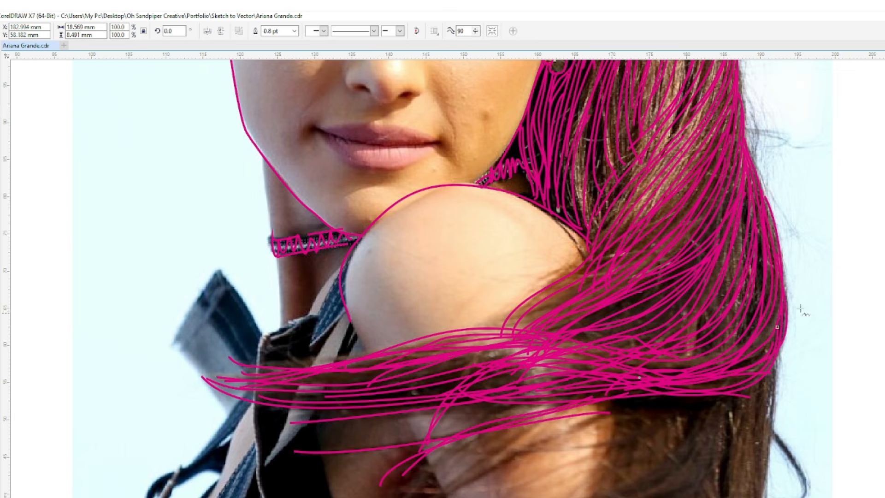
- Add loose strands around the back of the shoulder and trace the edges of the neck above and below the choker
left_click_drag(694, 193, 479, 303)
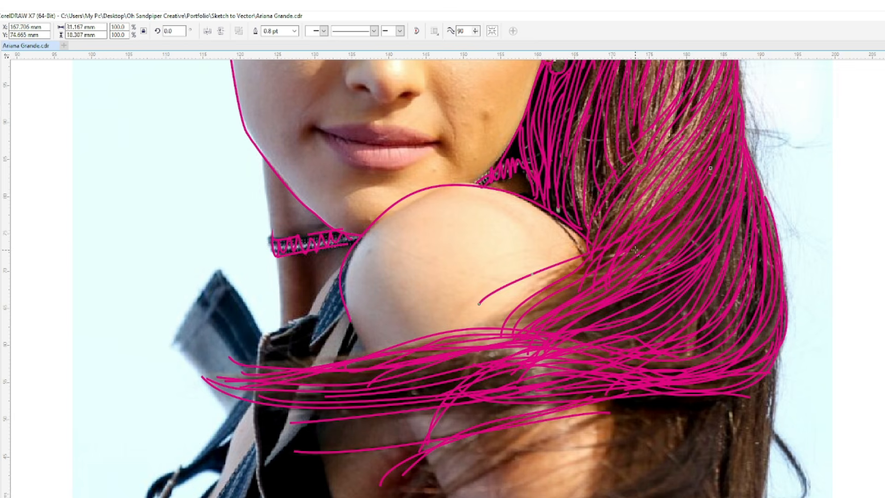
left_click_drag(642, 239, 526, 298)
left_click_drag(595, 112, 581, 230)
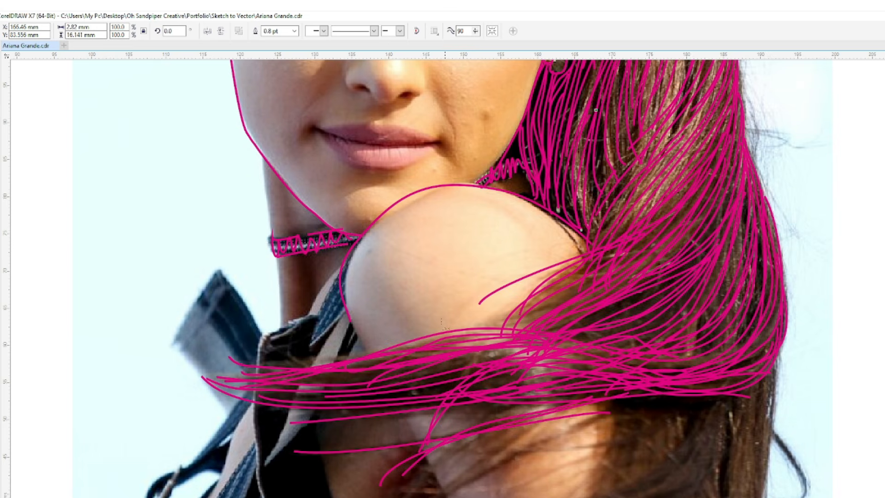
left_click_drag(274, 207, 280, 330)
left_click_drag(340, 264, 305, 314)
- Reshape the shoulder outline by its nodes to fit the photo and extend its lower end to the hair
key("F10")
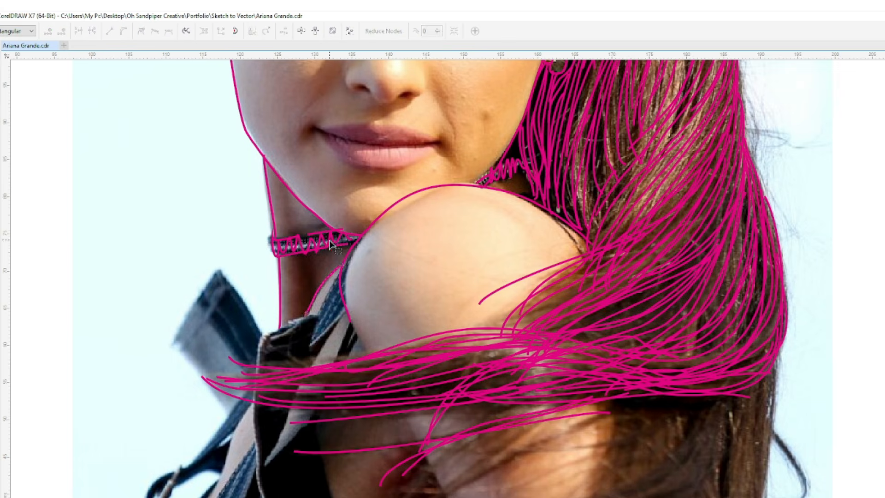
left_click(346, 271)
double_click(407, 196)
left_click_drag(407, 196, 416, 197)
left_click_drag(488, 187, 482, 183)
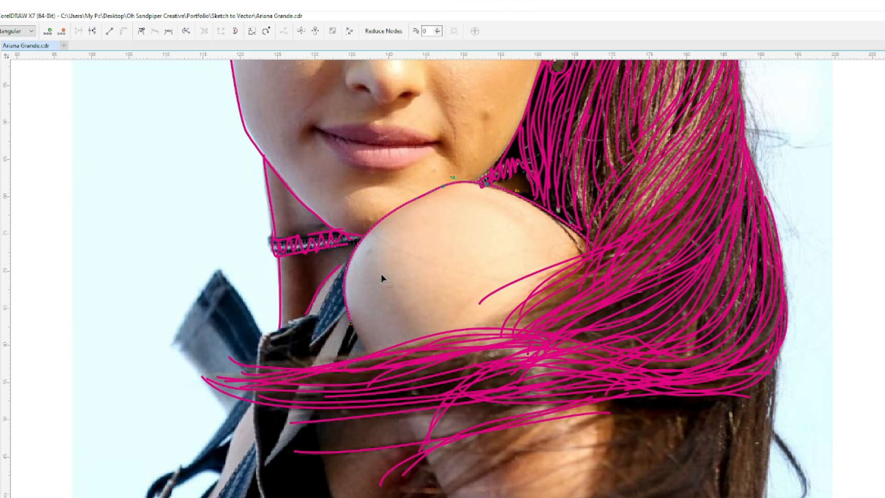
left_click(270, 316)
left_click_drag(350, 324, 371, 359)
- Trace the denim jacket's collar, strap and front edges, and add a short crease line on the shoulder
key("F5")
mouse_move(331, 326)
left_mouse_down()
mouse_move(318, 321)
mouse_move(260, 355)
mouse_move(262, 484)
left_mouse_up()
left_click_drag(343, 273, 318, 315)
left_click_drag(199, 368, 227, 413)
left_click_drag(440, 211, 502, 226)
mouse_move(359, 333)
left_mouse_down()
mouse_move(323, 406)
mouse_move(326, 494)
left_mouse_up()
left_click_drag(328, 335, 262, 470)
left_click_drag(271, 336, 305, 321)
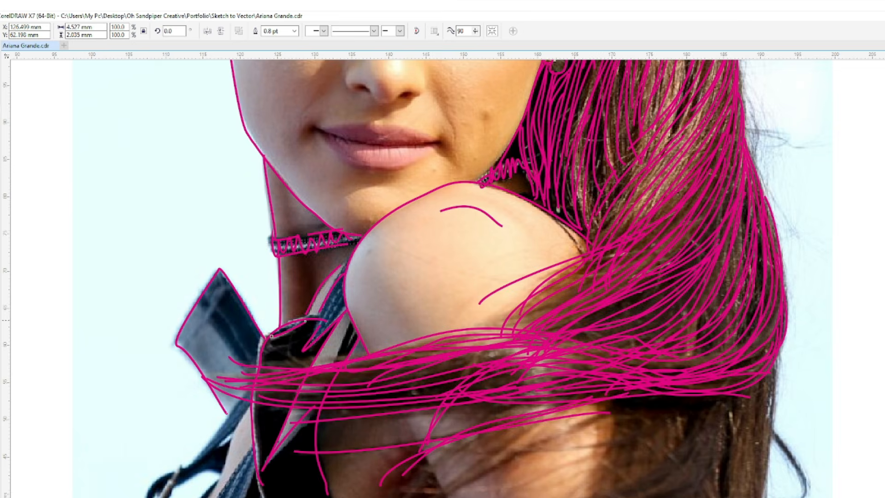
- Draw strands falling from the ponytail's lower bend to the photo's bottom edge and fanning across the arm
scroll(861, 322, "down", 3)
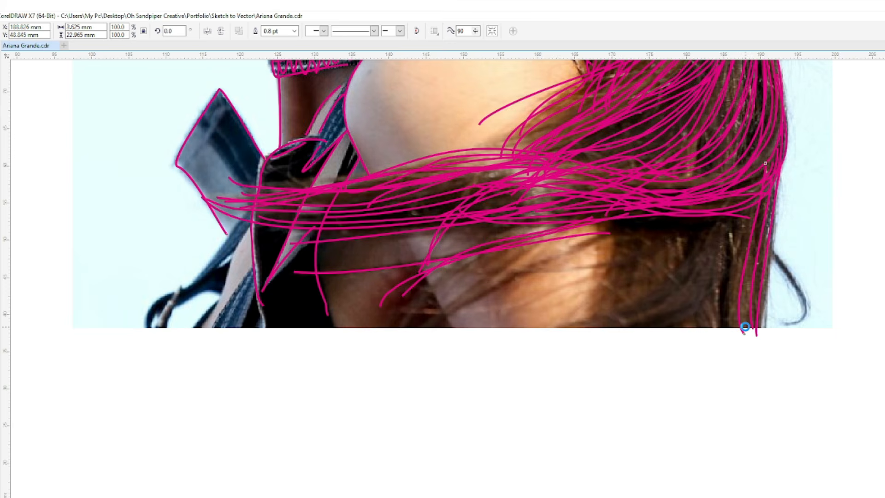
left_click_drag(776, 199, 762, 340)
mouse_move(779, 151)
left_mouse_down()
mouse_move(724, 330)
mouse_move(764, 205)
mouse_move(711, 338)
left_mouse_up()
mouse_move(747, 205)
left_mouse_down()
mouse_move(733, 281)
mouse_move(632, 341)
mouse_move(509, 343)
mouse_move(685, 282)
mouse_move(489, 330)
mouse_move(670, 315)
mouse_move(547, 344)
left_mouse_up()
mouse_move(735, 243)
left_mouse_down()
mouse_move(725, 278)
mouse_move(577, 315)
left_mouse_up()
left_click_drag(650, 216, 426, 353)
mouse_move(636, 203)
left_mouse_down()
mouse_move(570, 244)
mouse_move(447, 363)
mouse_move(592, 245)
mouse_move(403, 328)
left_mouse_up()
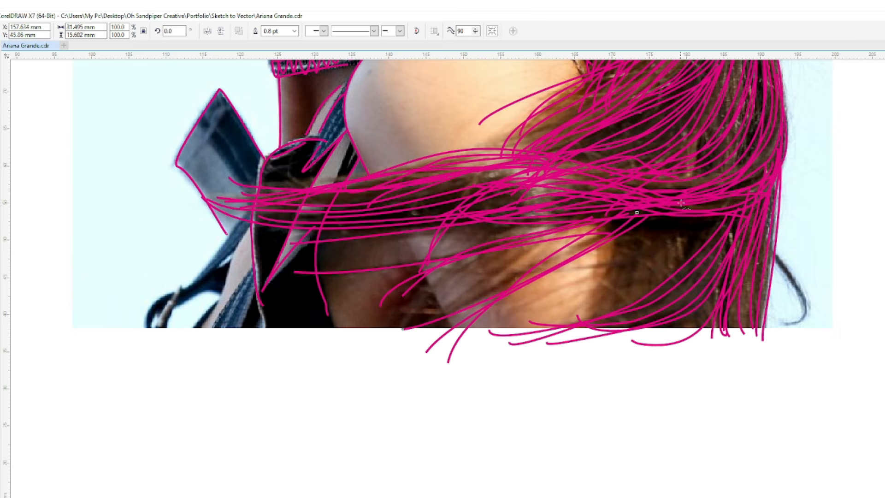
- Trace the arm's inner edge and the jacket's lower folds and straps down to the photo's bottom edge
left_click_drag(382, 204, 451, 324)
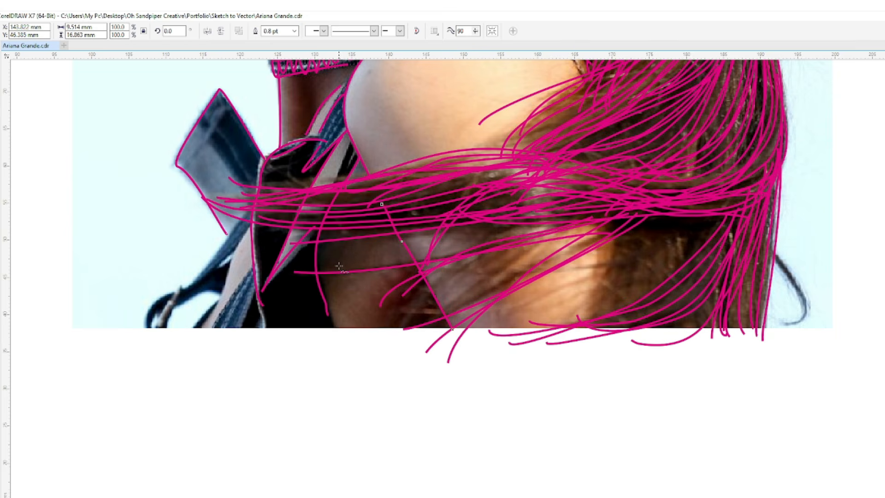
left_click_drag(254, 272, 215, 332)
left_click_drag(254, 289, 237, 336)
mouse_move(250, 210)
left_mouse_down()
mouse_move(210, 268)
mouse_move(158, 306)
mouse_move(226, 289)
left_mouse_up()
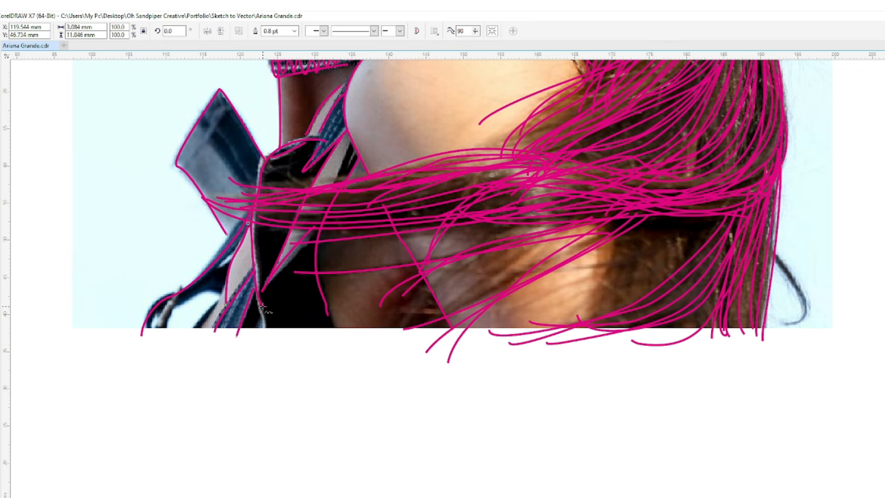
- Add more strands fanning from the horizontal hair band over the arm, and trace the arm's outer edge
left_click_drag(540, 235, 398, 341)
left_click_drag(598, 214, 415, 336)
left_click_drag(636, 211, 489, 284)
left_click_drag(553, 193, 323, 220)
mouse_move(678, 215)
left_mouse_down()
mouse_move(648, 244)
mouse_move(315, 293)
left_mouse_up()
mouse_move(711, 211)
left_mouse_down()
mouse_move(655, 239)
mouse_move(525, 342)
left_mouse_up()
left_click_drag(612, 234, 603, 302)
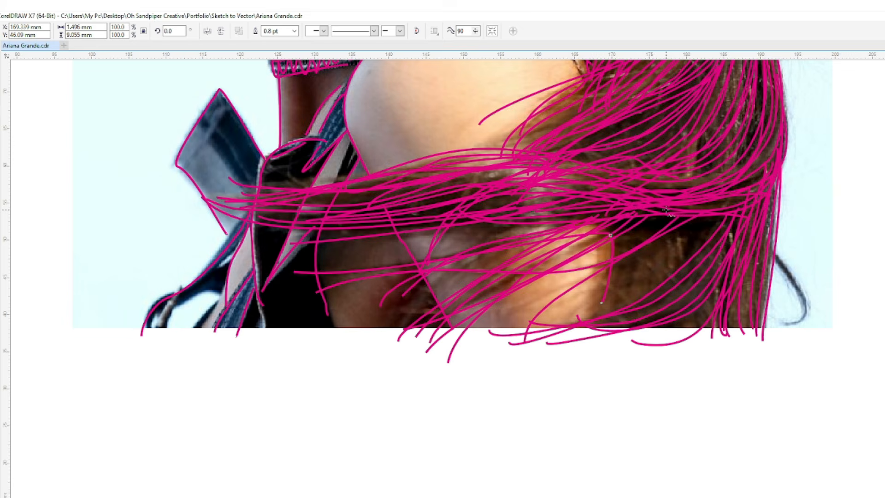
- Fill the hair behind the arm with strands running from the horizontal band down to the photo's bottom edge
left_click_drag(665, 211, 613, 259)
left_click_drag(660, 203, 569, 279)
mouse_move(704, 216)
left_mouse_down()
mouse_move(601, 293)
mouse_move(578, 341)
left_mouse_up()
mouse_move(711, 215)
left_mouse_down()
mouse_move(640, 261)
mouse_move(594, 328)
left_mouse_up()
left_click_drag(719, 216, 609, 318)
left_click_drag(730, 215, 682, 282)
left_click_drag(745, 224, 676, 308)
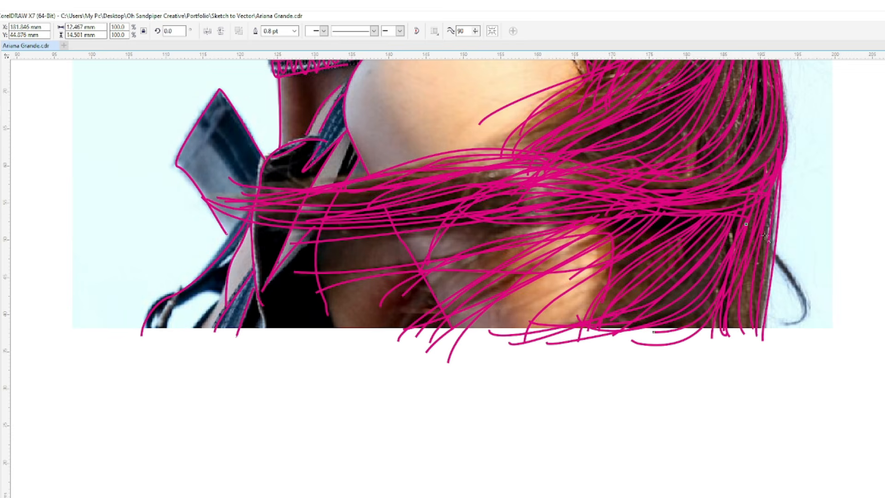
left_click_drag(747, 266, 741, 322)
left_click_drag(739, 283, 730, 330)
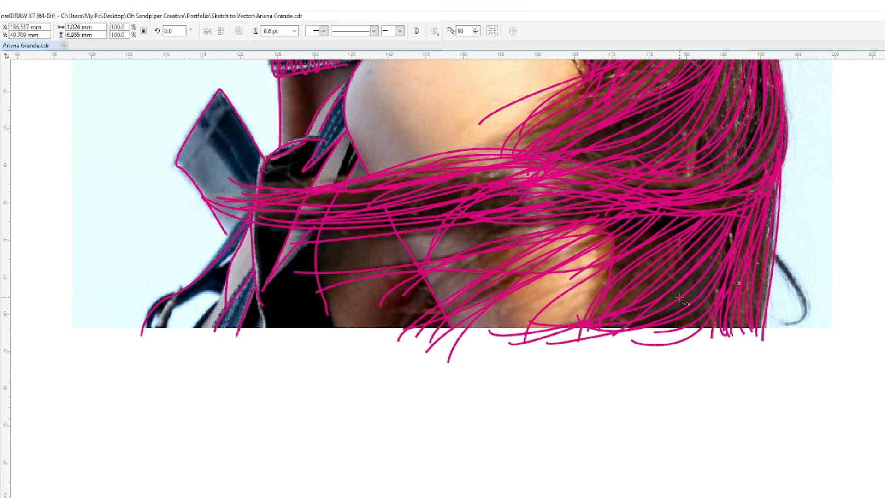
- Draw a few long loose strands crossing the lower arm from the hair behind it
left_click_drag(617, 272, 497, 317)
mouse_move(637, 257)
left_mouse_down()
mouse_move(450, 304)
mouse_move(400, 301)
left_mouse_up()
left_click_drag(693, 241, 403, 314)
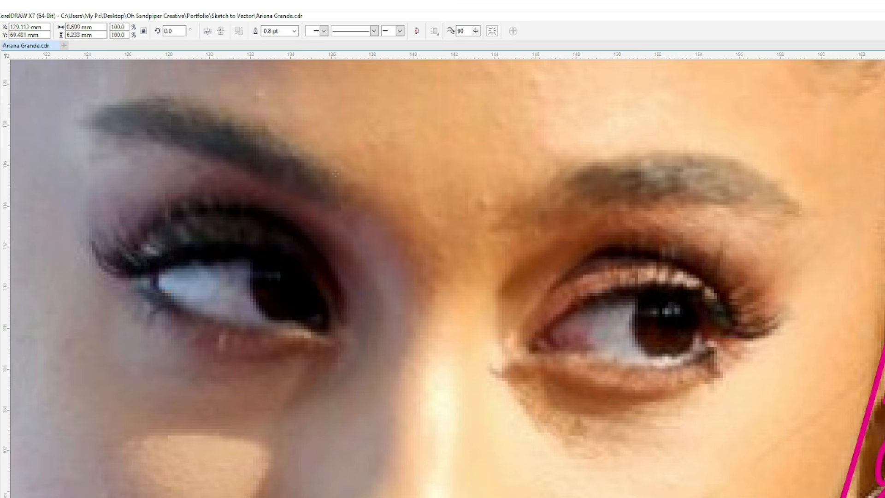
- Fill the left eyebrow with short slanted hair strokes from its inner end to its outer tip
left_click_drag(330, 217, 331, 216)
mouse_move(298, 141)
left_mouse_down()
mouse_move(318, 201)
mouse_move(311, 198)
left_mouse_up()
left_click_drag(271, 125, 294, 182)
mouse_move(250, 113)
left_mouse_down()
mouse_move(284, 182)
mouse_move(237, 116)
left_mouse_up()
left_click_drag(265, 171, 225, 108)
mouse_move(249, 167)
left_mouse_down()
mouse_move(225, 159)
mouse_move(212, 108)
left_mouse_up()
left_click_drag(225, 159, 202, 111)
left_click_drag(330, 166, 330, 193)
mouse_move(222, 153)
left_mouse_down()
mouse_move(190, 99)
mouse_move(171, 95)
left_mouse_up()
mouse_move(193, 146)
left_mouse_down()
mouse_move(163, 98)
mouse_move(121, 97)
left_mouse_up()
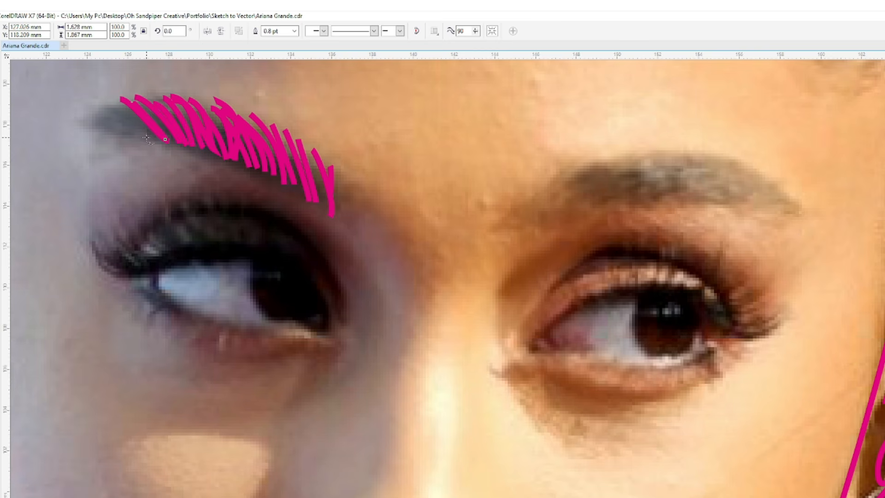
mouse_move(146, 138)
left_mouse_down()
mouse_move(109, 99)
mouse_move(85, 104)
left_mouse_up()
left_click_drag(121, 134, 72, 110)
mouse_move(94, 124)
left_mouse_down()
mouse_move(61, 121)
mouse_move(195, 96)
mouse_move(60, 140)
left_mouse_up()
- Fill the right eyebrow with short curved hair strokes from its inner end to its outer tip
scroll(107, 110, "up", 1)
mouse_move(530, 244)
left_mouse_down()
mouse_move(551, 203)
mouse_move(539, 203)
mouse_move(600, 186)
left_mouse_up()
left_click_drag(564, 229, 606, 183)
left_click_drag(586, 228, 628, 175)
left_click_drag(610, 220, 657, 173)
left_click_drag(642, 203, 681, 167)
left_click_drag(649, 218, 690, 171)
left_click_drag(639, 197, 671, 167)
left_click_drag(664, 213, 710, 172)
mouse_move(676, 211)
left_mouse_down()
mouse_move(730, 175)
mouse_move(741, 181)
left_mouse_up()
mouse_move(709, 213)
left_mouse_down()
mouse_move(762, 185)
mouse_move(817, 222)
left_mouse_up()
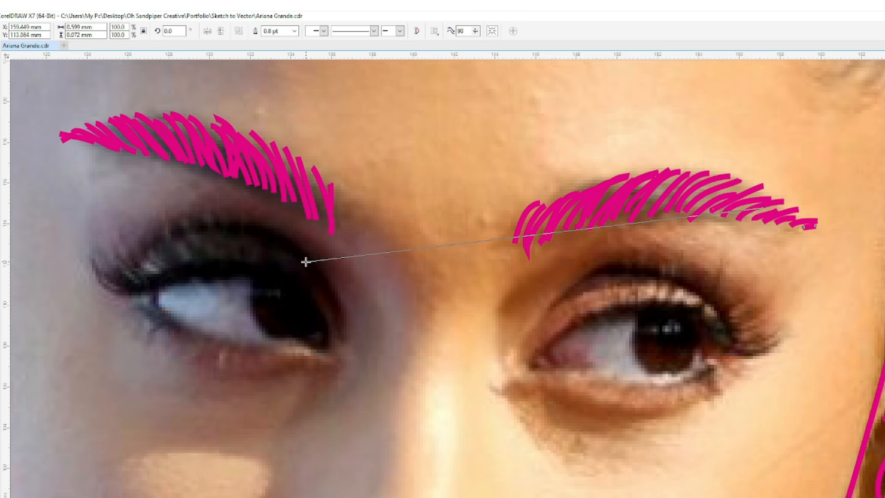
- Outline the left eye with its eyelid and fill the upper lid with curved lash strokes from outer to inner corner
mouse_move(116, 273)
left_mouse_down()
mouse_move(217, 223)
mouse_move(340, 308)
mouse_move(341, 337)
mouse_move(276, 263)
mouse_move(146, 280)
mouse_move(255, 338)
mouse_move(338, 342)
left_mouse_up()
mouse_move(93, 264)
left_mouse_down()
mouse_move(155, 285)
mouse_move(147, 281)
left_mouse_up()
mouse_move(109, 240)
left_mouse_down()
mouse_move(151, 277)
mouse_move(174, 277)
left_mouse_up()
mouse_move(138, 225)
left_mouse_down()
mouse_move(169, 274)
mouse_move(193, 282)
left_mouse_up()
mouse_move(169, 217)
left_mouse_down()
mouse_move(166, 244)
mouse_move(203, 288)
left_mouse_up()
mouse_move(184, 216)
left_mouse_down()
mouse_move(180, 233)
mouse_move(215, 281)
left_mouse_up()
left_click_drag(217, 213, 228, 284)
left_click_drag(228, 215, 233, 278)
mouse_move(263, 220)
left_mouse_down()
mouse_move(224, 262)
mouse_move(234, 278)
left_mouse_up()
mouse_move(238, 270)
left_mouse_down()
mouse_move(271, 234)
mouse_move(300, 234)
left_mouse_up()
mouse_move(264, 264)
left_mouse_down()
mouse_move(294, 240)
mouse_move(307, 247)
left_mouse_up()
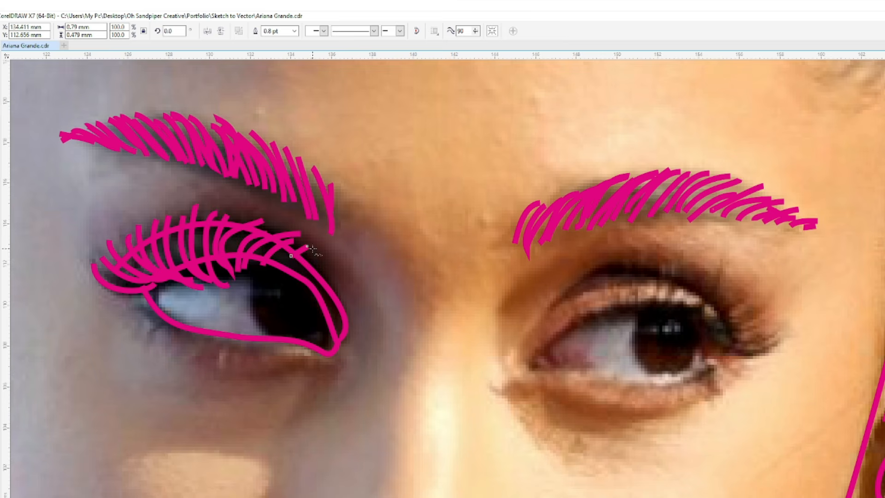
- Draw four short lower lashes beneath the outer half of the left eye
left_click_drag(152, 338, 150, 337)
left_click_drag(165, 317, 129, 330)
mouse_move(204, 336)
left_mouse_down()
mouse_move(185, 353)
mouse_move(168, 354)
left_mouse_up()
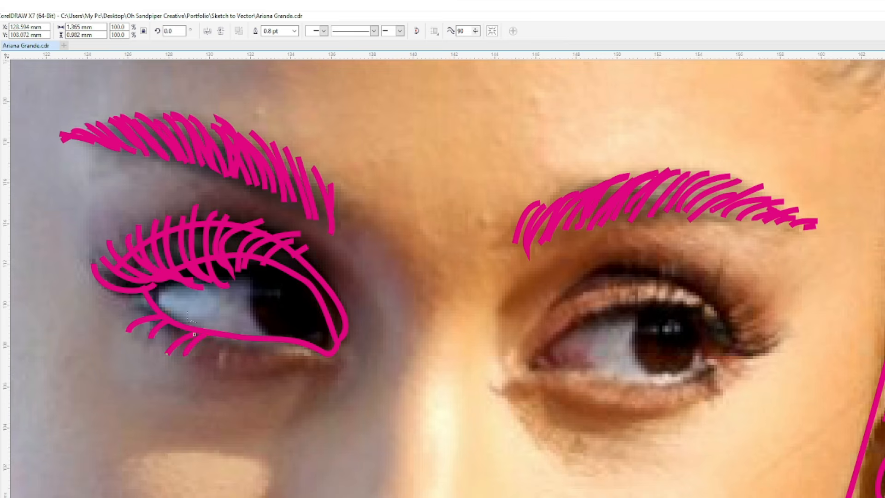
- Trace the left eye's iris and small central highlight, and draw the crease below the lower lid
left_click_drag(267, 266, 246, 298)
mouse_move(285, 339)
left_mouse_down()
mouse_move(324, 320)
mouse_move(296, 271)
mouse_move(267, 263)
left_mouse_up()
mouse_move(283, 292)
left_mouse_down()
mouse_move(287, 302)
mouse_move(282, 292)
left_mouse_up()
left_click_drag(314, 371, 220, 380)
key("ctrl+z")
left_click_drag(291, 376, 217, 379)
- Outline the right eye along its lower and upper lids, including the iris and small central highlight
left_click_drag(545, 350, 581, 370)
left_click_drag(663, 390, 736, 349)
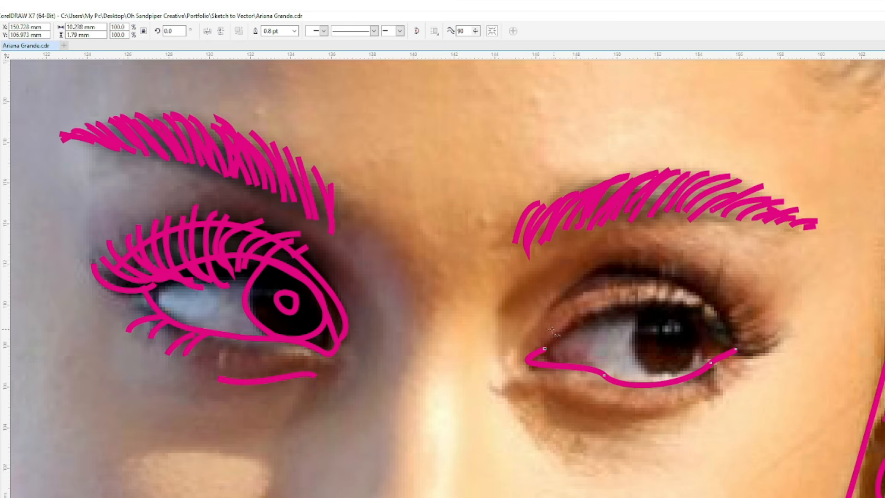
key("ctrl+z")
mouse_move(584, 308)
left_mouse_down()
mouse_move(553, 369)
mouse_move(647, 382)
mouse_move(728, 348)
left_mouse_up()
mouse_move(651, 304)
left_mouse_down()
mouse_move(725, 349)
mouse_move(652, 305)
mouse_move(664, 344)
mouse_move(672, 328)
left_mouse_up()
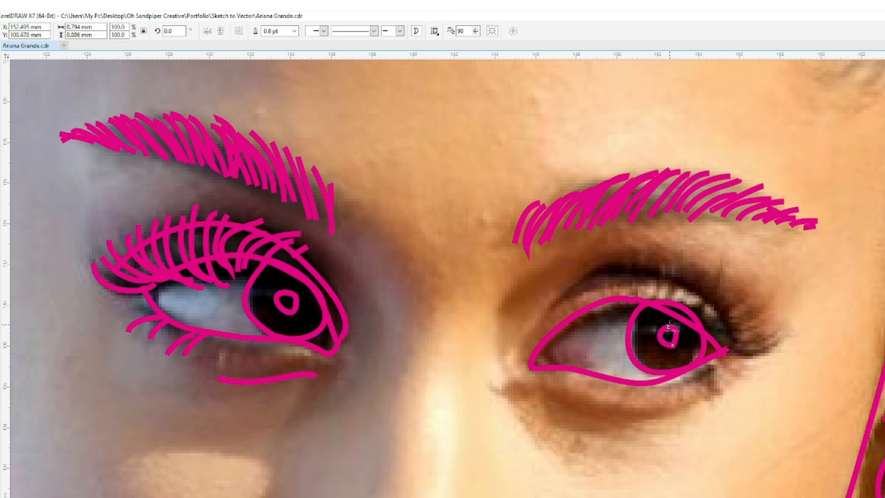
- Draw the right eye's upper lid crease and its fan of lashes toward the outer corner
mouse_move(539, 315)
left_mouse_down()
mouse_move(646, 276)
mouse_move(714, 305)
mouse_move(725, 345)
left_mouse_up()
left_click_drag(622, 297, 681, 265)
mouse_move(648, 299)
left_mouse_down()
mouse_move(698, 273)
mouse_move(743, 298)
left_mouse_up()
left_click_drag(672, 308, 752, 301)
left_click_drag(678, 311, 758, 317)
left_click_drag(690, 323, 778, 327)
left_click_drag(701, 331, 784, 339)
left_click_drag(720, 343, 744, 356)
mouse_move(585, 275)
left_mouse_down()
mouse_move(668, 268)
mouse_move(700, 293)
left_mouse_up()
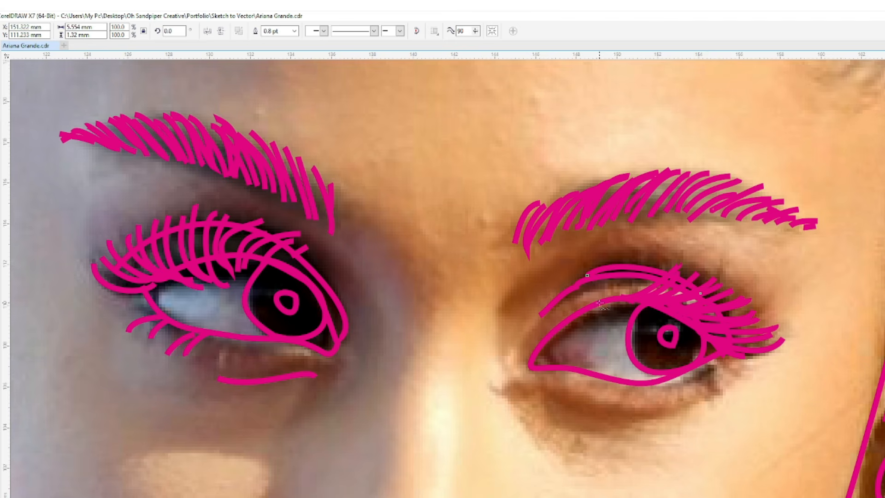
- Add the right eye's inner-corner curve, a short lower-lid line and the crease beneath the eye
left_click_drag(544, 375, 601, 383)
left_click_drag(544, 349, 553, 364)
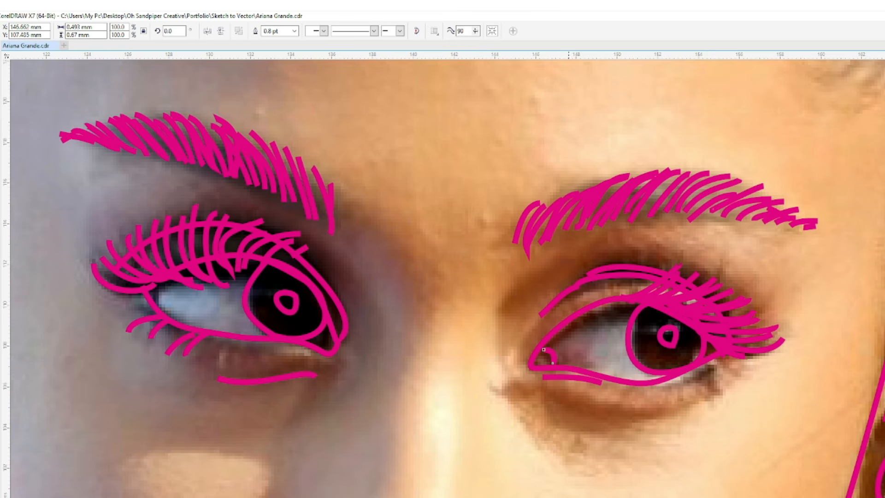
left_click_drag(666, 411, 704, 387)
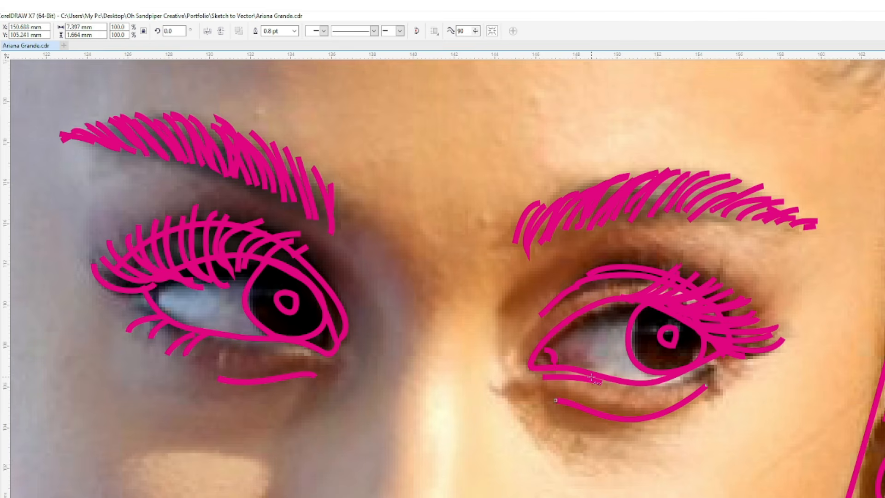
- Trace the nose with its bridge lines, nostrils, wings and tip, plus the short crease at the right eye's inner corner
left_click_drag(503, 304, 498, 347)
left_click_drag(387, 302, 389, 349)
scroll(368, 261, "down", 3)
mouse_move(375, 304)
left_mouse_down()
mouse_move(455, 305)
mouse_move(462, 254)
mouse_move(480, 308)
left_mouse_up()
key("ctrl+z")
left_click_drag(407, 225, 402, 271)
left_click_drag(479, 111, 471, 178)
left_click_drag(436, 95, 418, 171)
- Outline the lips with the upper edge, the line between the lips, the lower edge and both mouth corners
left_click_drag(348, 357, 377, 354)
left_click_drag(437, 355, 522, 378)
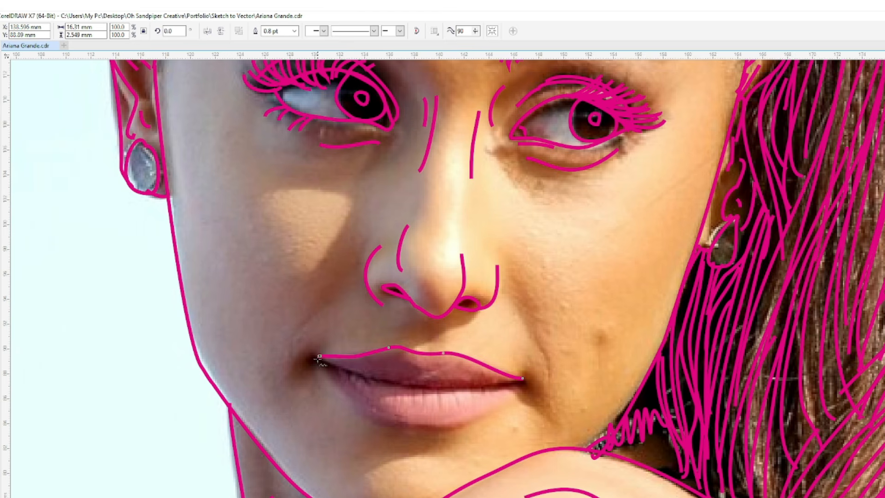
mouse_move(316, 354)
left_mouse_down()
mouse_move(401, 387)
mouse_move(520, 382)
left_mouse_up()
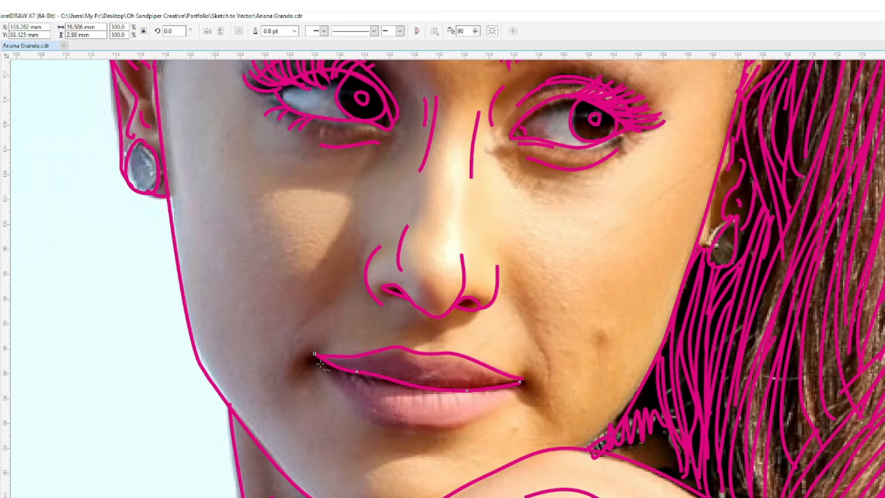
left_click_drag(449, 428, 518, 380)
left_click_drag(318, 354, 313, 361)
left_click_drag(526, 374, 532, 395)
- Draw the smile lines on both sides of the mouth, the chin crease and the small dimple on the right cheek
left_click_drag(516, 283, 544, 388)
left_click_drag(279, 343, 279, 345)
left_click_drag(388, 445, 450, 456)
left_click_drag(606, 331, 600, 350)
- Fill the upper lip with short curved strokes from the center out to both mouth corners
mouse_move(421, 380)
left_mouse_down()
mouse_move(431, 355)
mouse_move(418, 352)
left_mouse_up()
mouse_move(393, 380)
left_mouse_down()
mouse_move(412, 352)
mouse_move(380, 350)
mouse_move(345, 368)
left_mouse_up()
left_click_drag(351, 355, 332, 361)
mouse_move(433, 354)
left_mouse_down()
mouse_move(431, 385)
mouse_move(449, 386)
left_mouse_up()
left_click_drag(455, 354, 460, 389)
left_click_drag(459, 354, 467, 388)
mouse_move(469, 359)
left_mouse_down()
mouse_move(472, 388)
mouse_move(479, 387)
left_mouse_up()
left_click_drag(483, 366, 489, 386)
left_click_drag(492, 370, 494, 385)
left_click_drag(497, 372, 505, 384)
left_click_drag(507, 376, 511, 384)
left_click_drag(513, 378, 523, 383)
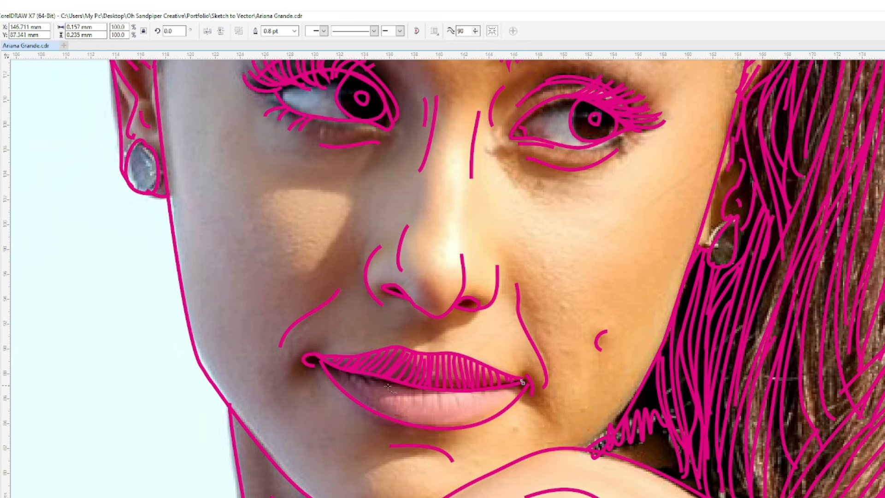
- Fill the lower lip with curved strokes across its width and mark the small mole below the right mouth corner
left_click_drag(427, 422, 424, 424)
mouse_move(442, 393)
left_mouse_down()
mouse_move(439, 424)
mouse_move(453, 413)
mouse_move(461, 424)
left_mouse_up()
mouse_move(469, 392)
left_mouse_down()
mouse_move(474, 422)
mouse_move(492, 411)
left_mouse_up()
mouse_move(498, 392)
left_mouse_down()
mouse_move(504, 410)
mouse_move(513, 402)
left_mouse_up()
left_click_drag(515, 389, 521, 396)
mouse_move(420, 388)
left_mouse_down()
mouse_move(417, 423)
mouse_move(396, 414)
left_mouse_up()
mouse_move(398, 382)
left_mouse_down()
mouse_move(379, 413)
mouse_move(335, 384)
left_mouse_up()
left_click_drag(339, 368, 325, 372)
left_click_drag(553, 421, 549, 419)
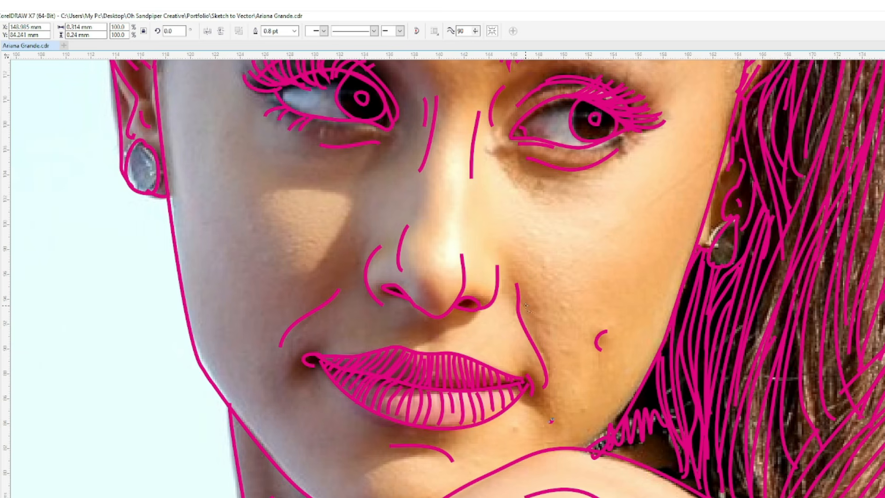
- Adjust the left nostril wing's lower end and smooth the nose-tip curve by deleting a node and reshaping the segment
left_click(0, 79)
left_click_drag(382, 305, 410, 298)
left_click(465, 274)
left_click(422, 308)
key("Delete")
left_click_drag(417, 303, 424, 320)
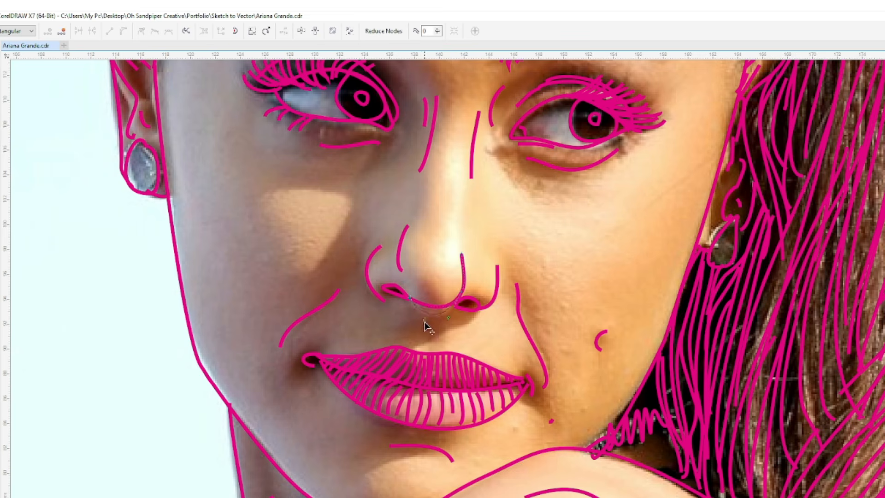
left_click(462, 295)
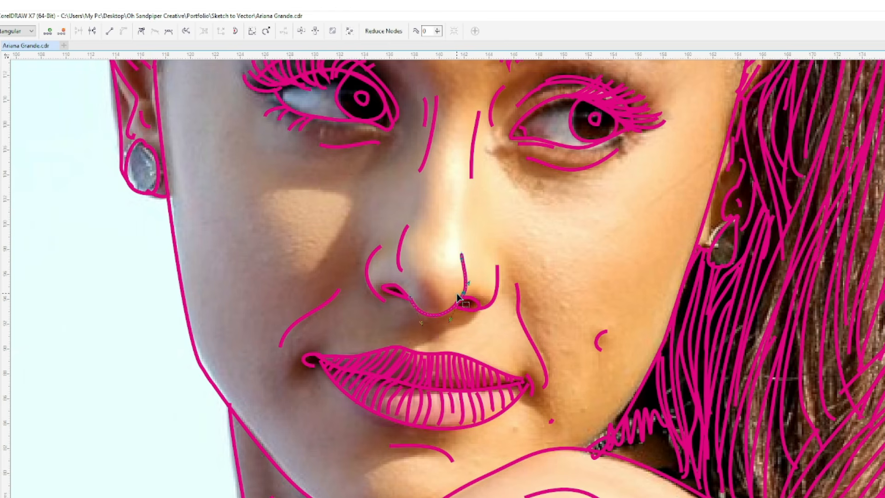
- Reshape the right nostril wing so its upper end curves inward
left_click(498, 271)
mouse_move(497, 266)
left_mouse_down()
mouse_move(490, 263)
mouse_move(498, 280)
left_mouse_up()
left_click(479, 310)
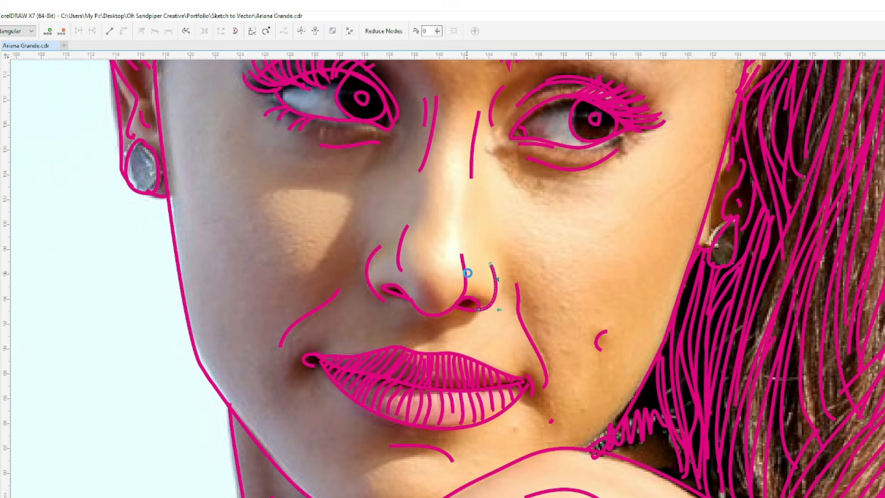
- Add short contour lines on the left temple, the shoulder and the upper right forehead
key("z")
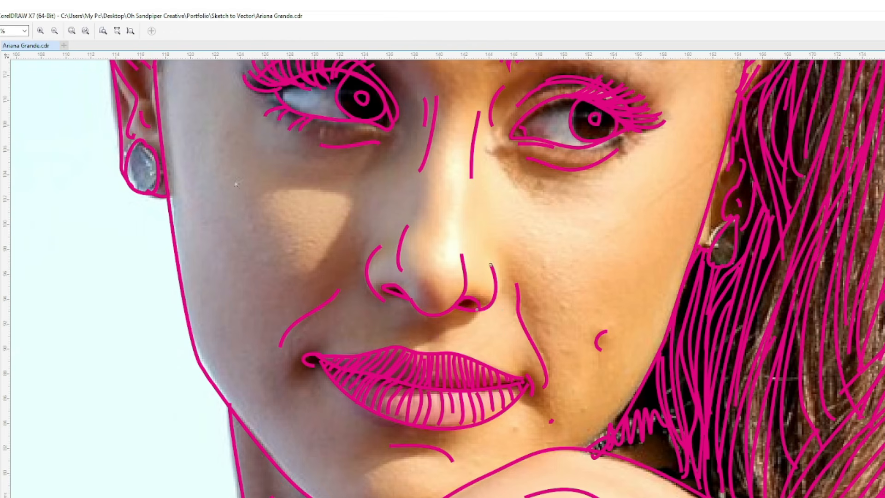
left_click(104, 31)
left_click_drag(514, 365, 516, 365)
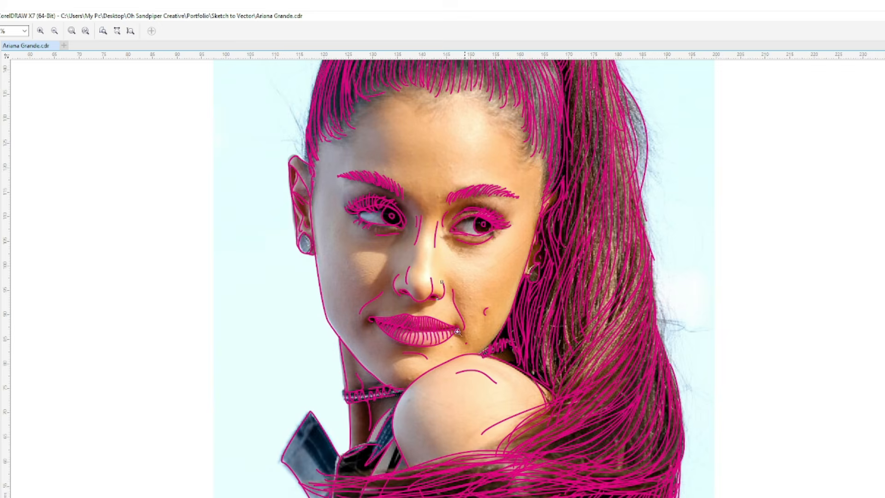
left_click(1, 132)
left_click_drag(323, 194, 323, 223)
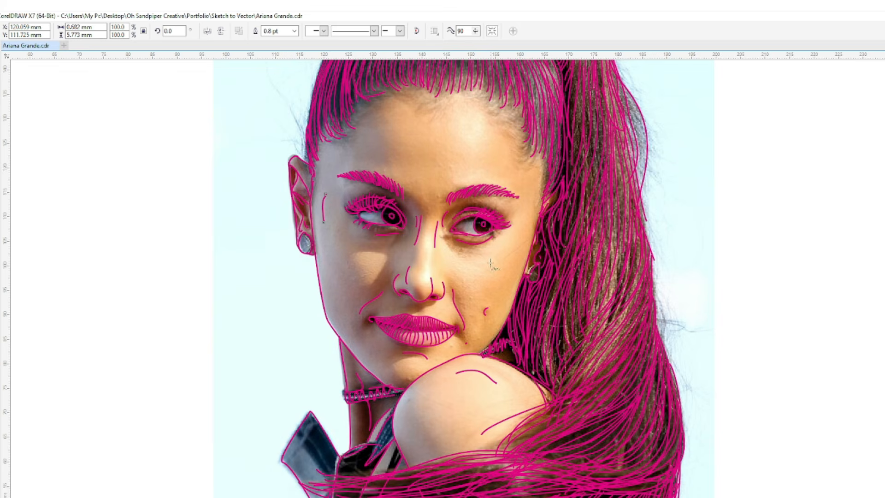
left_click_drag(414, 401, 412, 437)
left_click_drag(454, 101, 484, 121)
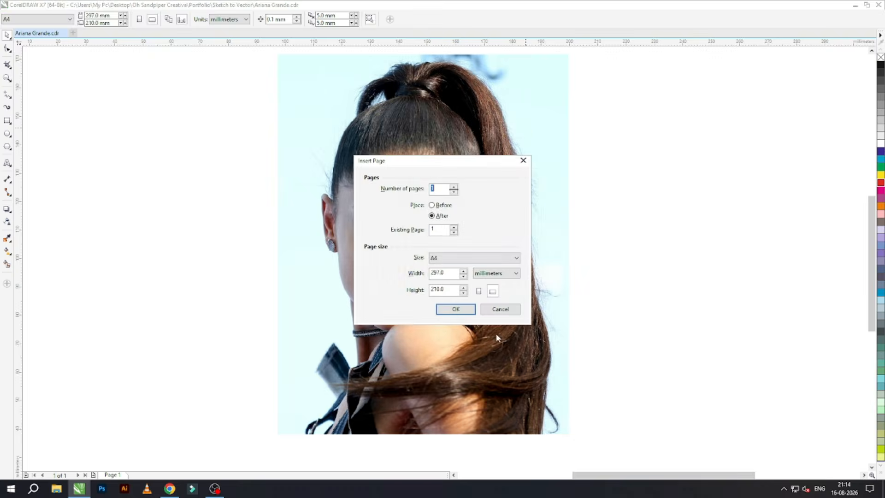
- Insert one A4 page after page 1, paste the traced line art there and make its outlines black
left_click(455, 309)
key("ctrl+v")
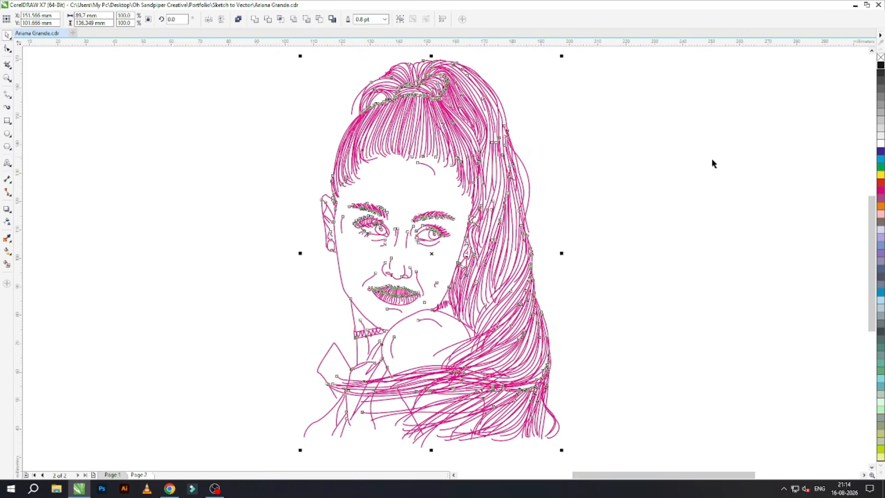
left_click(626, 167)
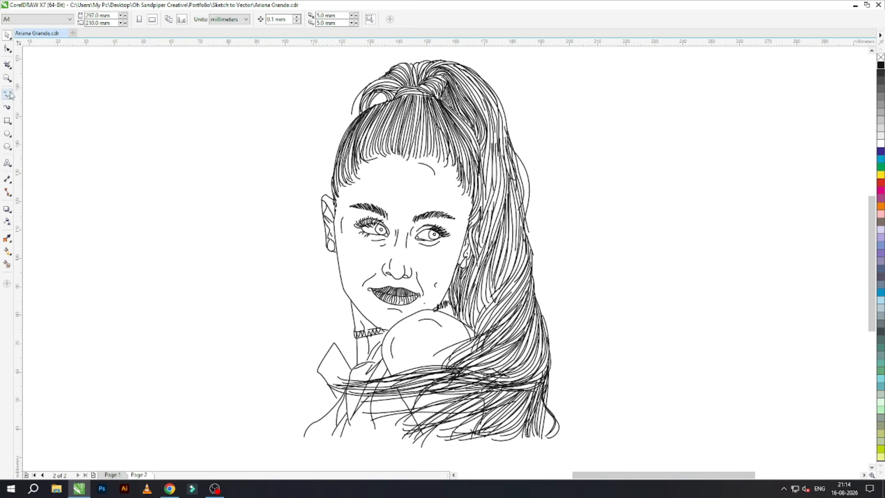
- Edit the nodes on the upper-left edge of the left eye's iris outline
key("z")
left_click_drag(334, 203, 481, 313)
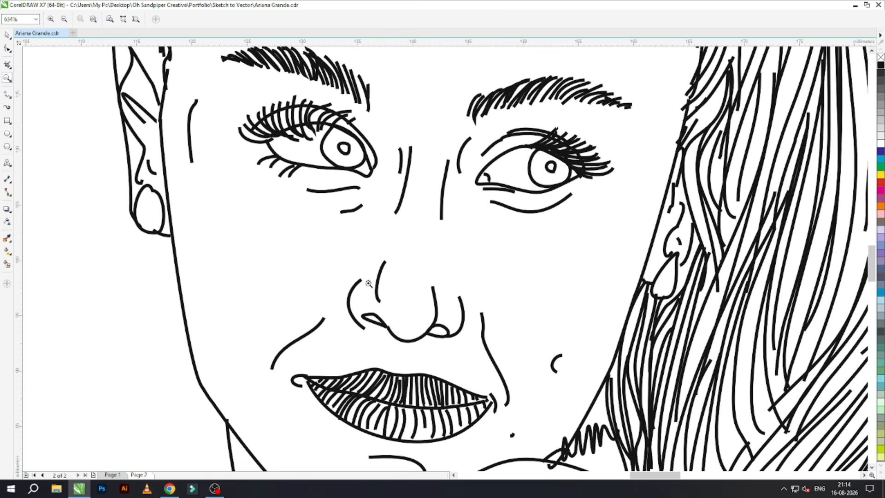
key("F10")
left_click(320, 148)
left_click(333, 127)
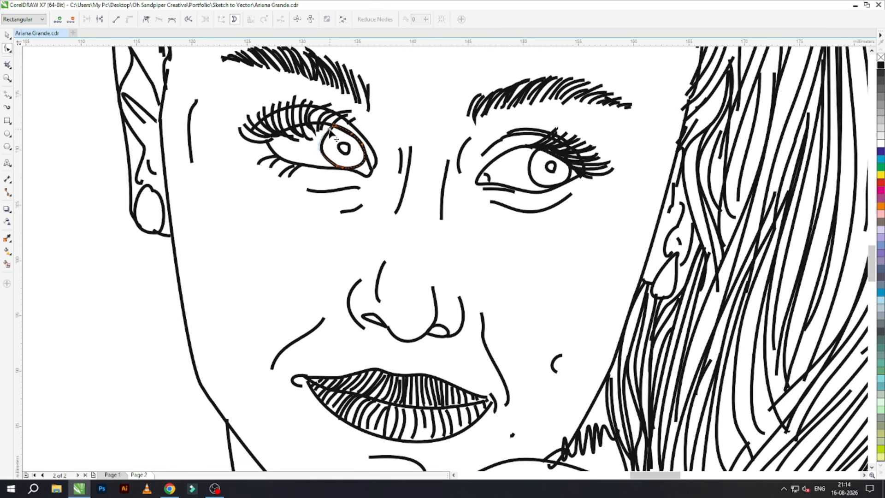
key("ctrl+a")
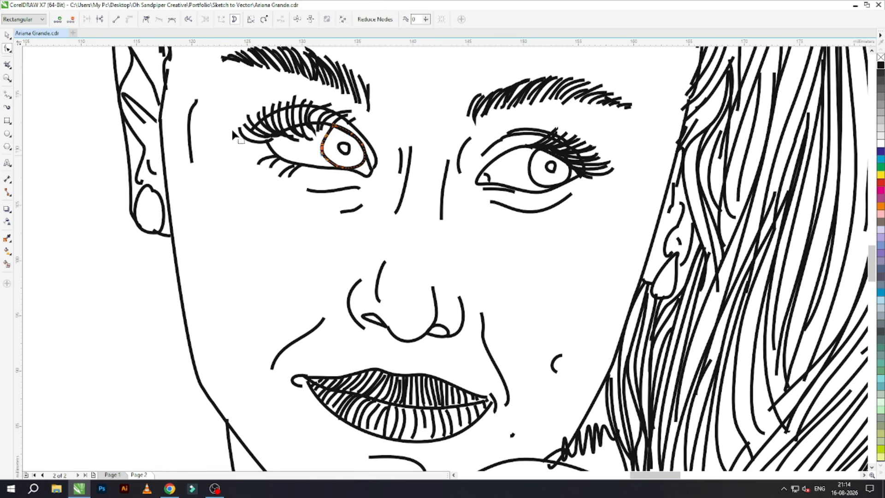
key("shift+F9")
key("shift+F9")
- Combine the left iris with its central highlight and fill it with black, keeping the highlight open
left_click(351, 180)
left_click(7, 36)
left_click(344, 153, "shift")
left_click(239, 19)
left_click(880, 65)
- Combine the right iris with its central highlight and fill it with black
left_click(539, 177)
left_click(550, 173)
left_click(547, 186, "shift")
key("ctrl+l")
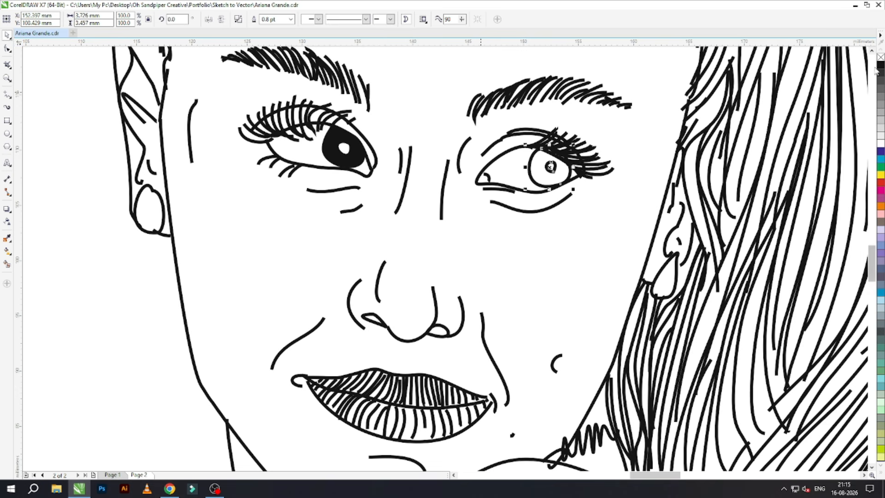
left_click(881, 65)
- Fill both nostril shapes with black
left_click(599, 192)
left_click(375, 324)
left_click(439, 335, "shift")
left_click(880, 66)
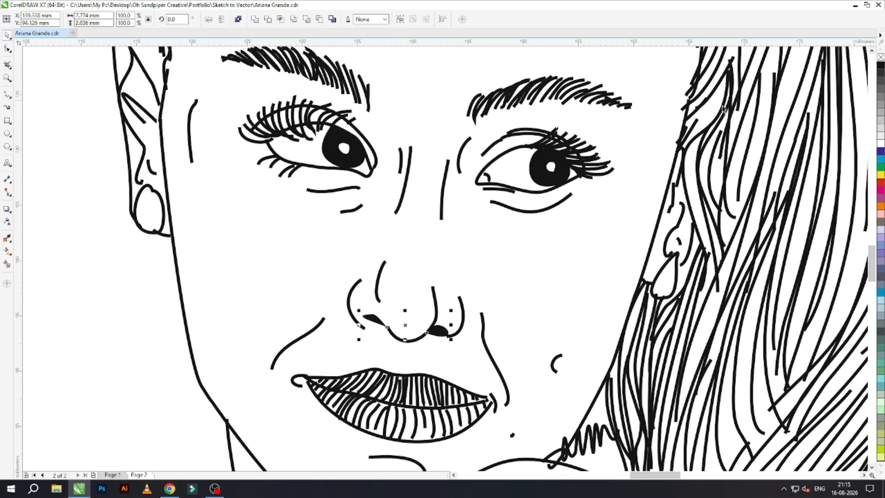
left_click(641, 150)
left_click(7, 95)
left_click_drag(284, 100, 305, 134)
key("ctrl+z")
- Set the default outline color for new objects to black with nothing selected
left_click(6, 35)
key("F12")
left_click(397, 161)
left_click_drag(422, 190, 422, 179)
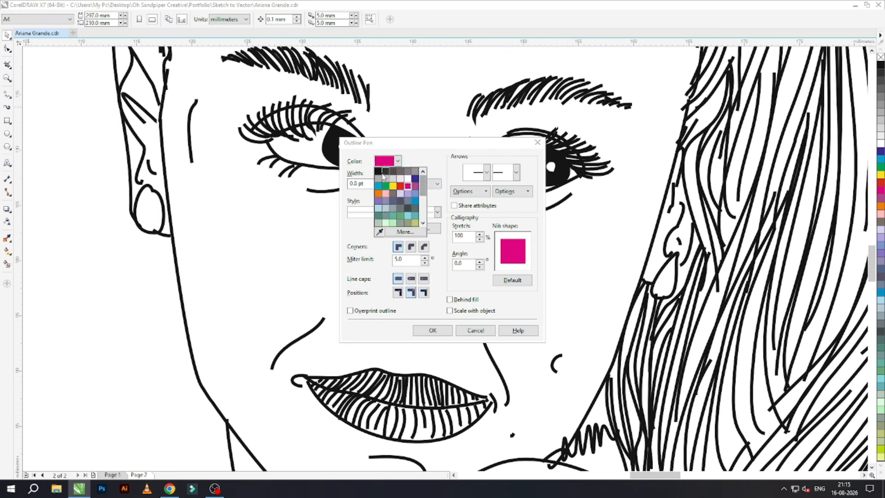
left_click(379, 171)
left_click(432, 330)
- Thicken the left eye's upper lashes with extra short strokes from the outer corner across the lid
left_click(6, 94)
left_click_drag(250, 102, 295, 126)
left_click_drag(228, 126, 226, 125)
left_click_drag(282, 131, 237, 136)
mouse_move(312, 126)
left_mouse_down()
mouse_move(280, 122)
mouse_move(296, 119)
mouse_move(287, 101)
left_mouse_up()
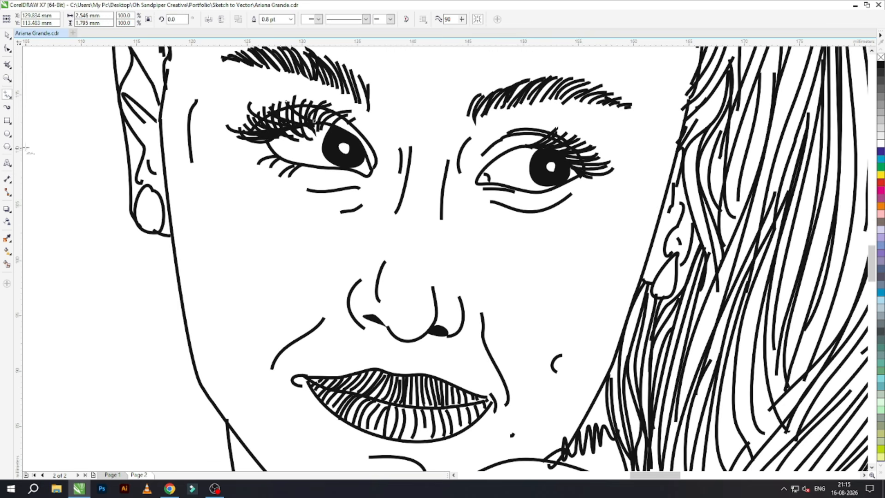
- Reshape the nose-tip curve to meet the left nostril and adjust the lower end of the right nostril wing
left_click(7, 49)
left_click(392, 334)
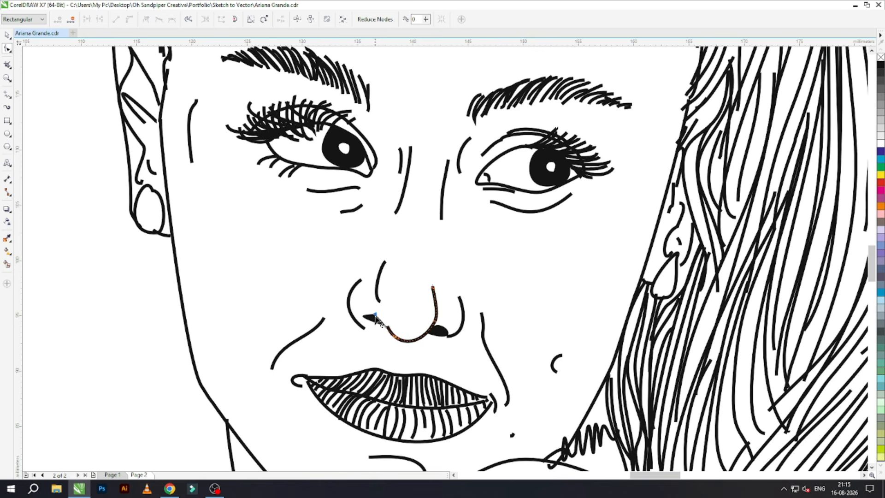
left_click(450, 338)
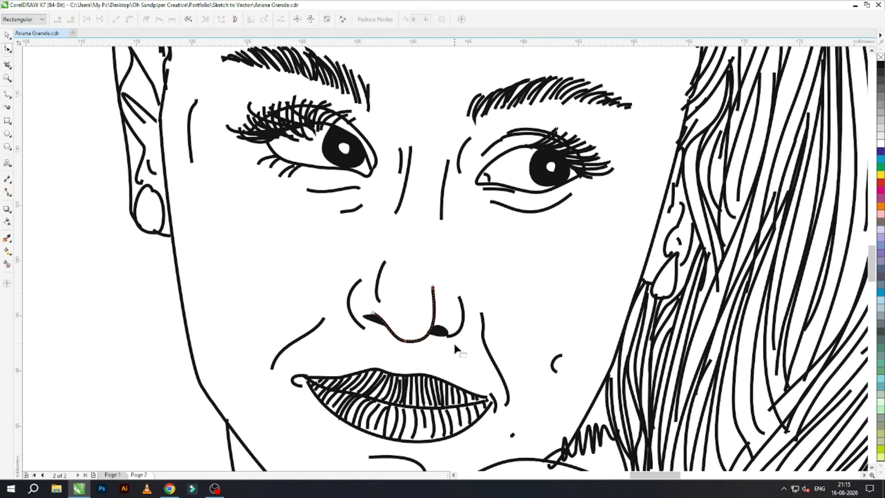
left_click_drag(448, 337, 463, 342)
key("Page_Up")
key("Page_Down")
left_click(445, 341)
left_click(443, 341)
- Compare the line art with the photo page and adjust the upper part of the right smile line
key("Page_Up")
key("Page_Down")
key("Page_Up")
key("Page_Down")
left_click(494, 362)
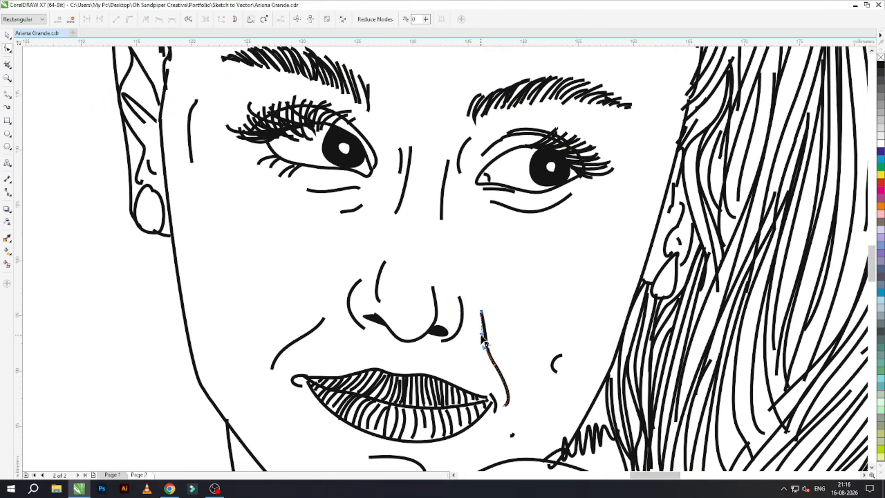
key("F4")
left_click(7, 35)
scroll(411, 332, "up", 1)
left_click(423, 212)
left_click(408, 210, "shift")
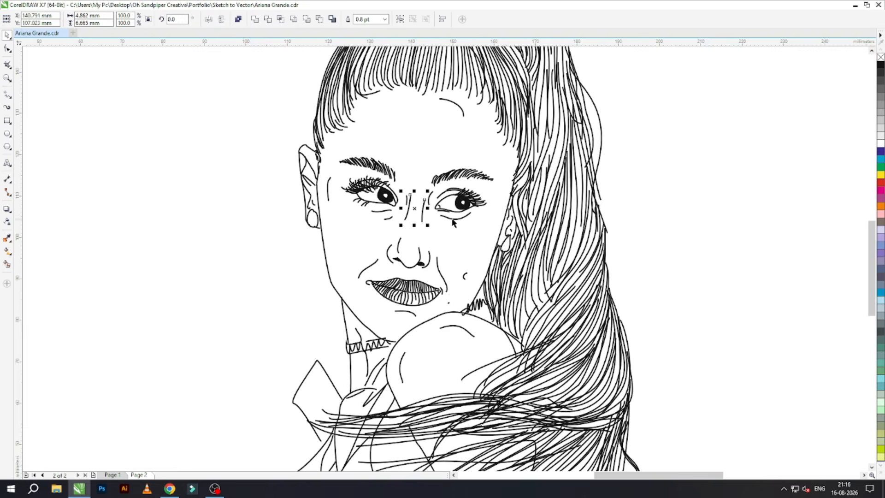
key("Page_Up")
key("Page_Down")
left_click(463, 113)
left_click(329, 188, "shift")
left_click(364, 268, "shift")
- Check the photo page and draw two short vertical philtrum lines between the nose and the upper lip
key("F5")
key("Page_Up")
key("Page_Down")
left_click_drag(401, 268, 402, 279)
- Give the contour lines around the eyes, nose, smile, philtrum, cheeks, chin, neck and shoulder a dotted outline style
left_click(7, 35)
left_click(440, 280)
left_click(410, 275)
left_click(401, 275, "shift")
left_click(371, 265, "shift")
left_click(398, 246, "shift")
left_click(423, 210, "shift")
left_click(410, 208, "shift")
left_click(445, 217, "shift")
left_click(452, 328, "shift")
left_click(400, 364, "shift")
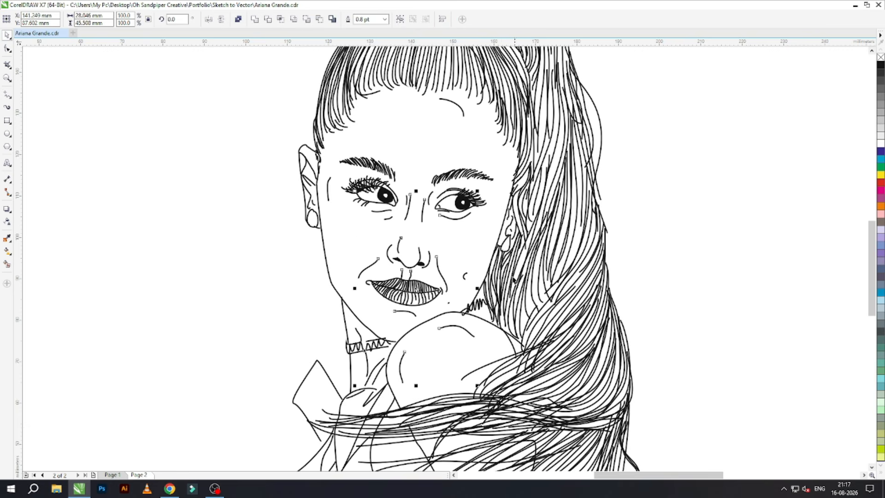
left_click(332, 198, "shift")
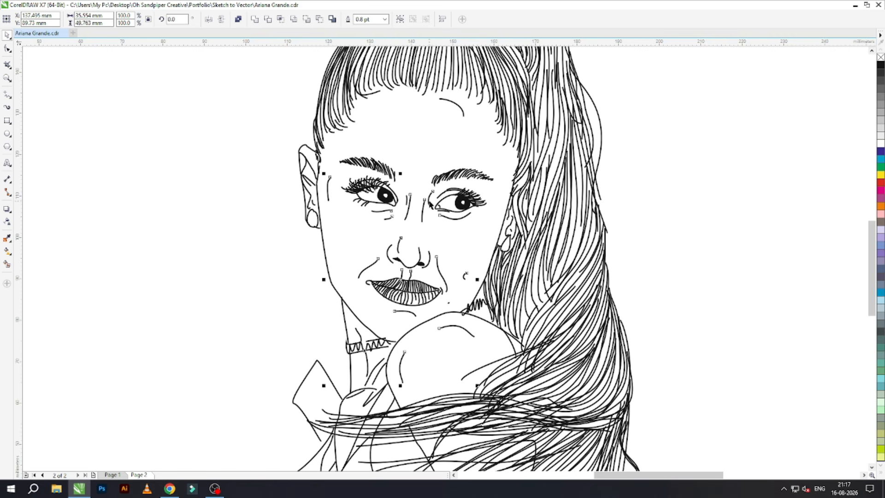
key("F12")
left_click(408, 212)
left_click(404, 231)
left_click(433, 330)
left_click(671, 230)
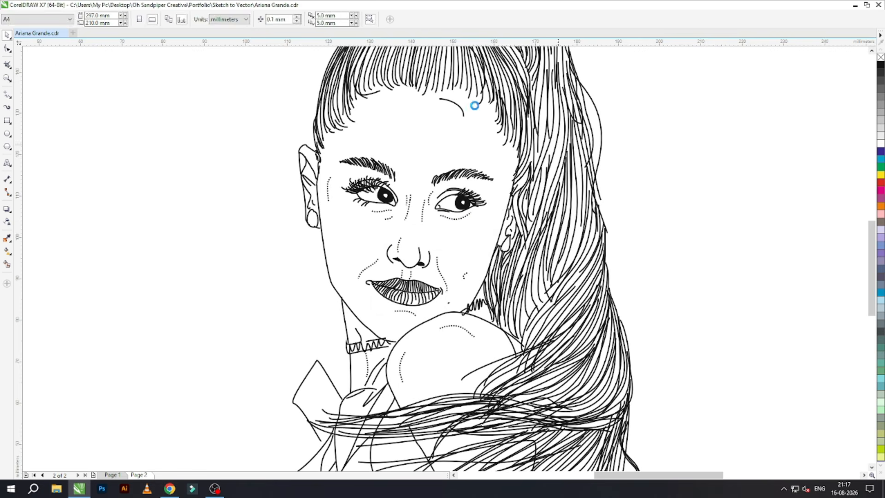